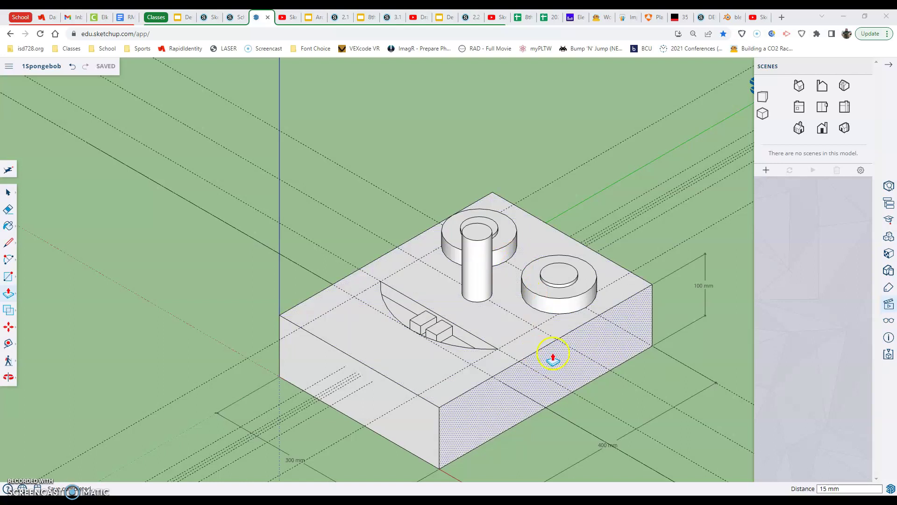
- Check the face from straight above, then return to the angled 3D view of the block
{"action": "left_click", "coordinate": [823, 107]}
{"action": "scroll", "coordinate": [617, 202], "scroll_direction": "down", "scroll_amount": 2}
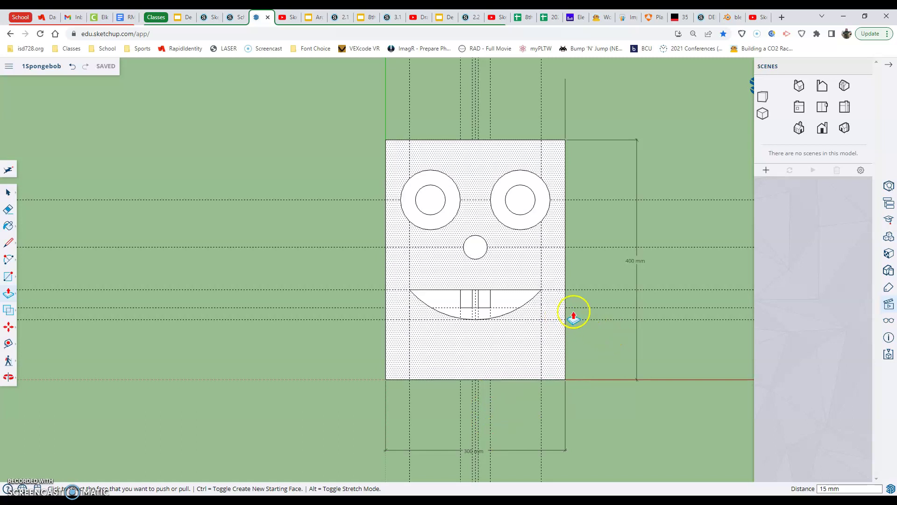
{"action": "scroll", "coordinate": [628, 262], "scroll_direction": "down", "scroll_amount": 1}
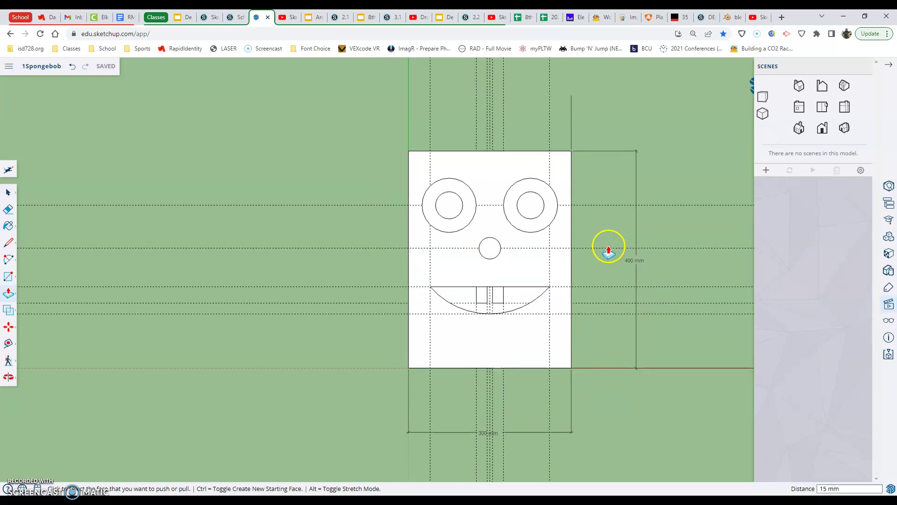
{"action": "left_click", "coordinate": [845, 128]}
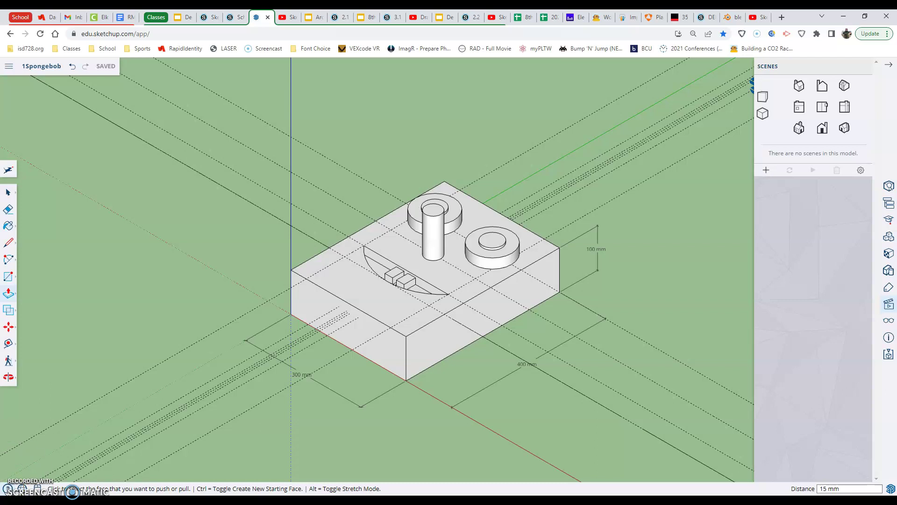
- Turn off View Guides through the help command search to hide the dashed guide lines
{"action": "left_click", "coordinate": [8, 489]}
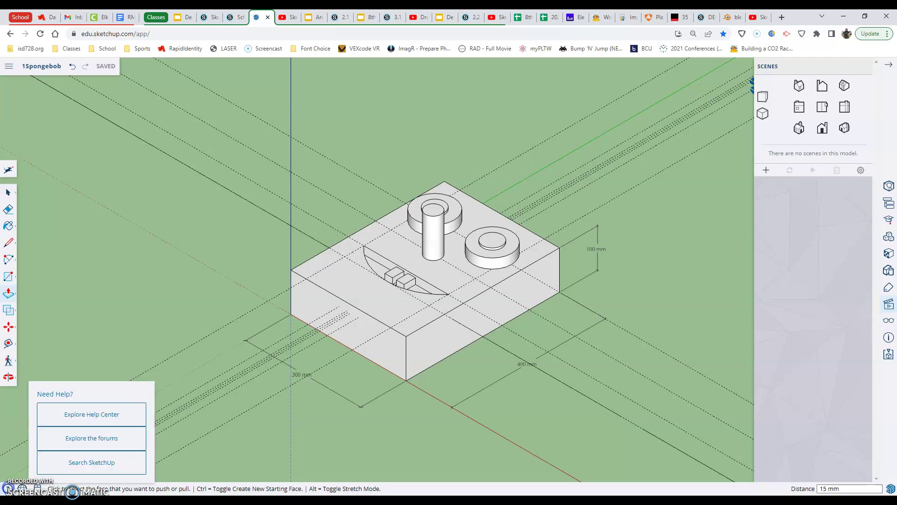
{"action": "left_click", "coordinate": [77, 463]}
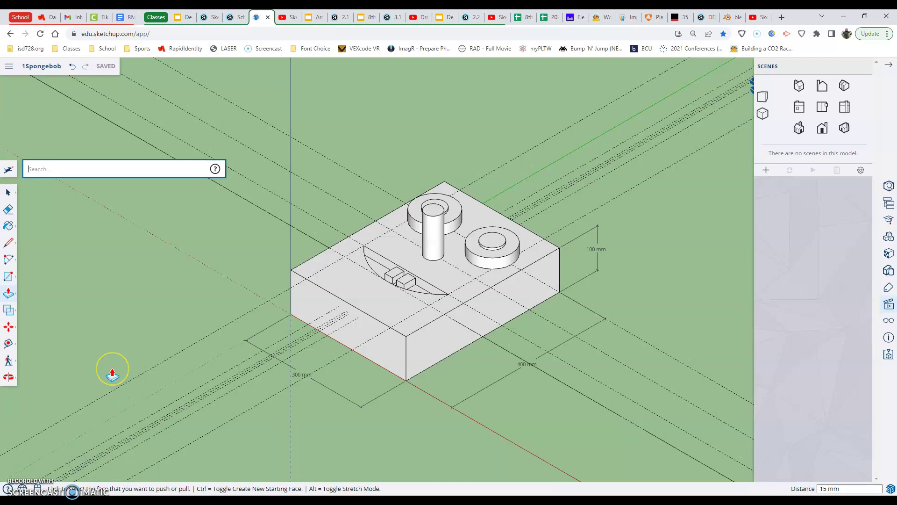
{"action": "type", "text": "guid"}
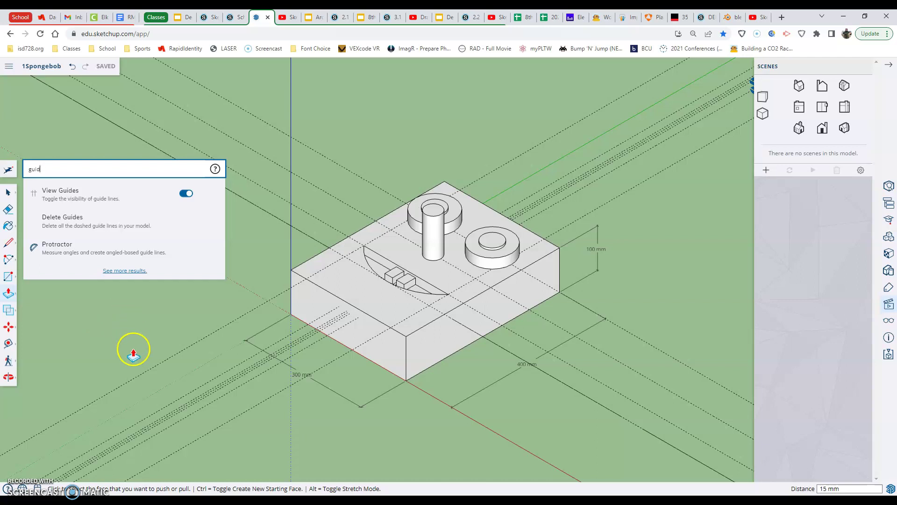
{"action": "left_click", "coordinate": [187, 196]}
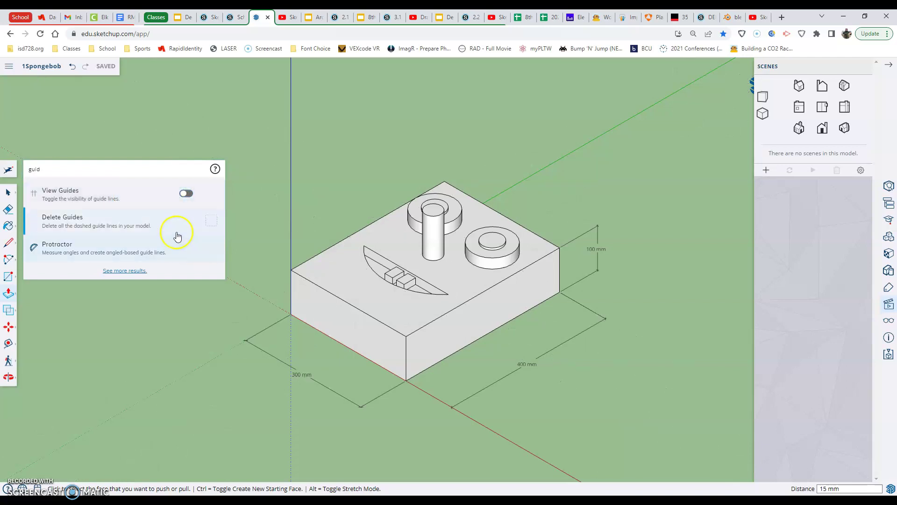
{"action": "left_click", "coordinate": [187, 196]}
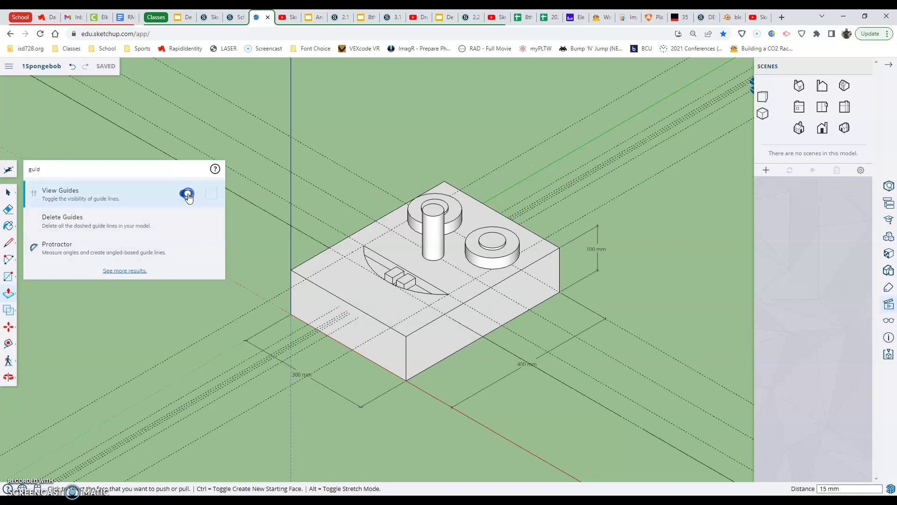
{"action": "left_click", "coordinate": [187, 196]}
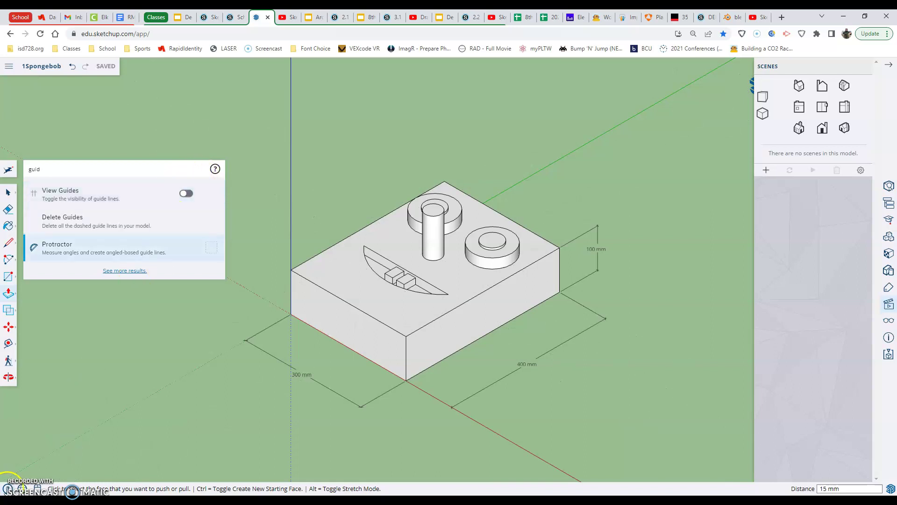
{"action": "left_click", "coordinate": [8, 488]}
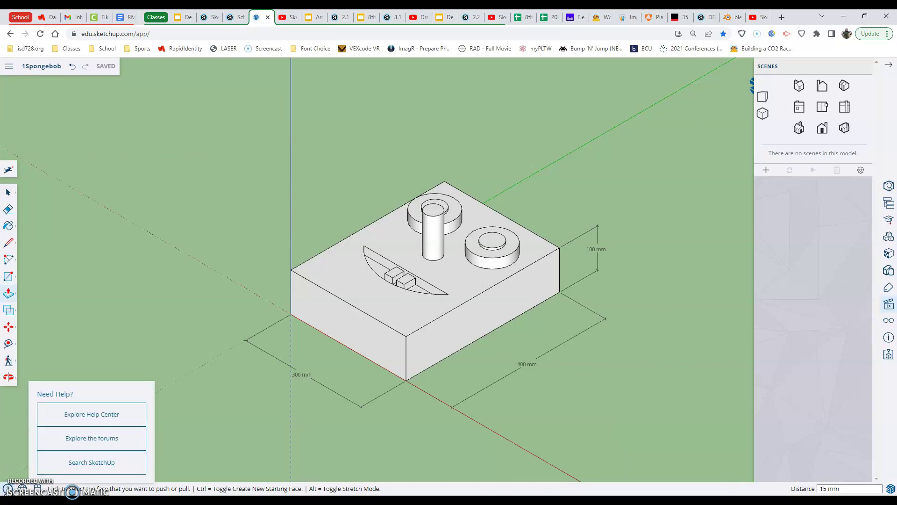
{"action": "left_click", "coordinate": [8, 489]}
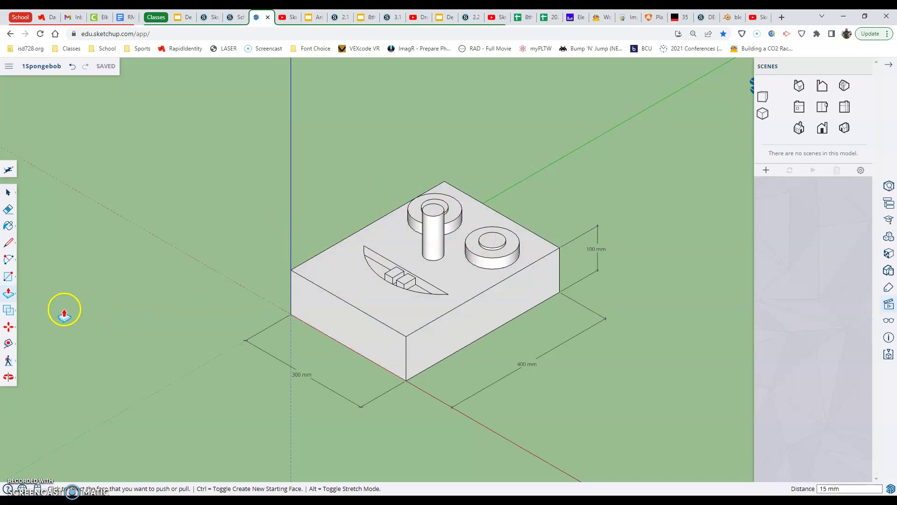
- With the Paint Bucket active, try the List and Thumbnails material views, then browse the material library
{"action": "left_click", "coordinate": [11, 227]}
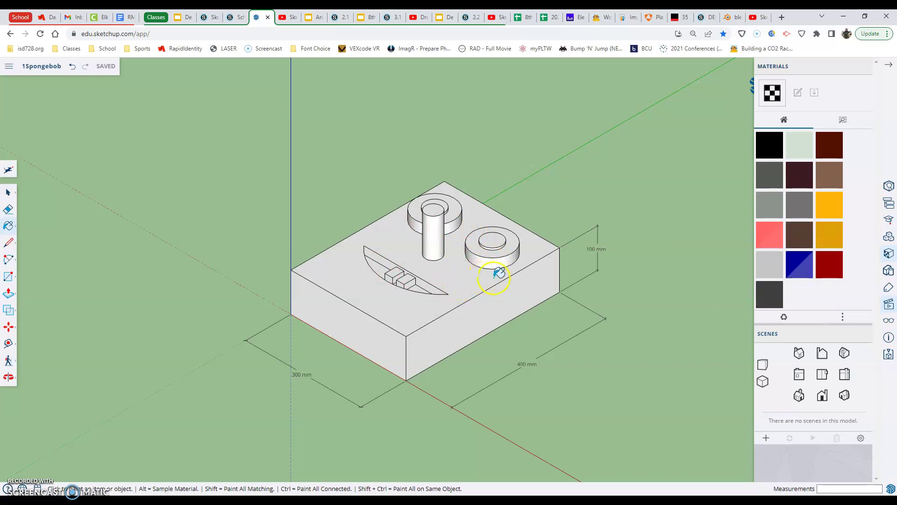
{"action": "left_click", "coordinate": [842, 317]}
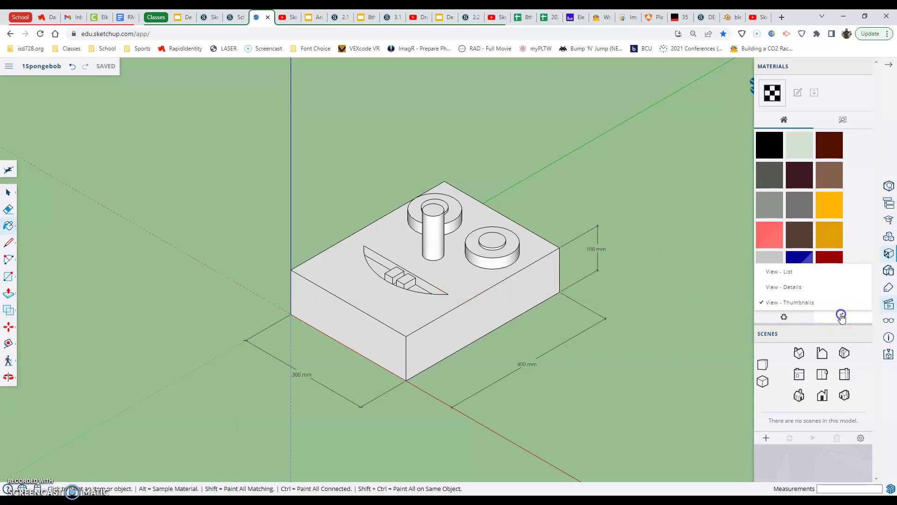
{"action": "left_click", "coordinate": [786, 275]}
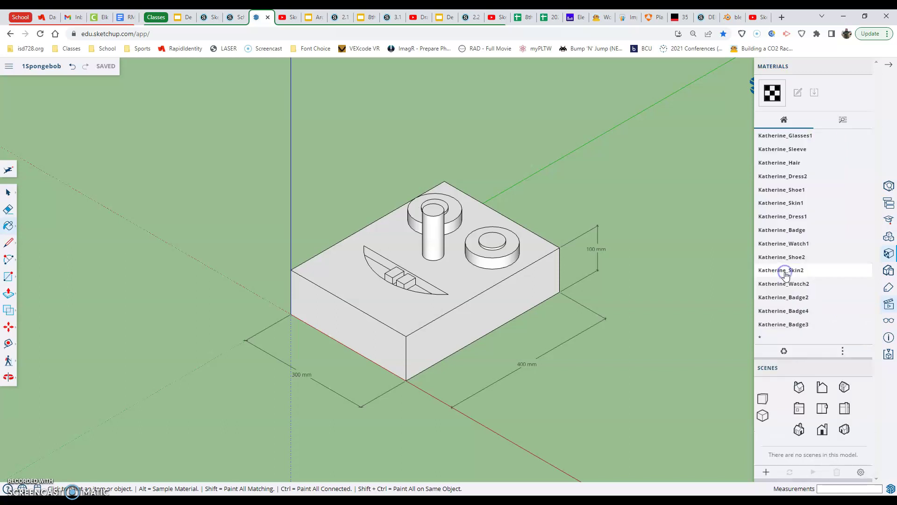
{"action": "left_click", "coordinate": [844, 350]}
{"action": "left_click", "coordinate": [797, 336]}
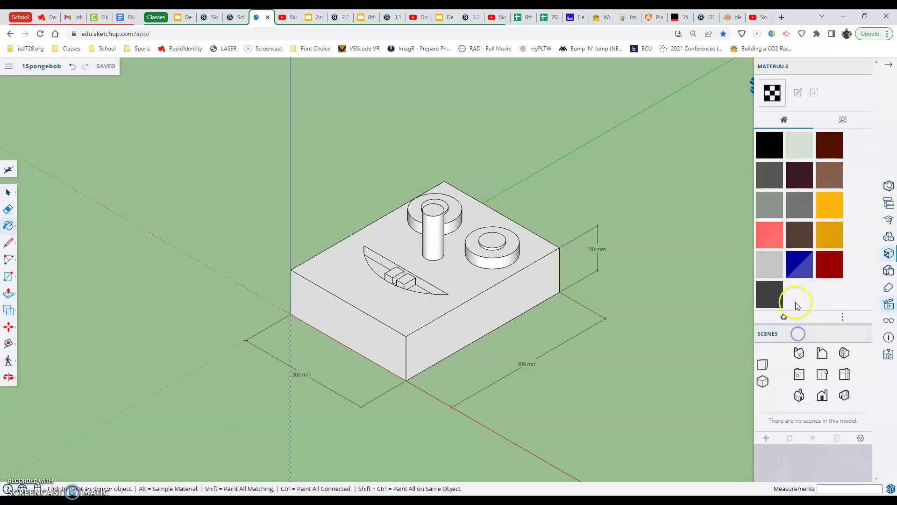
{"action": "left_click", "coordinate": [783, 318]}
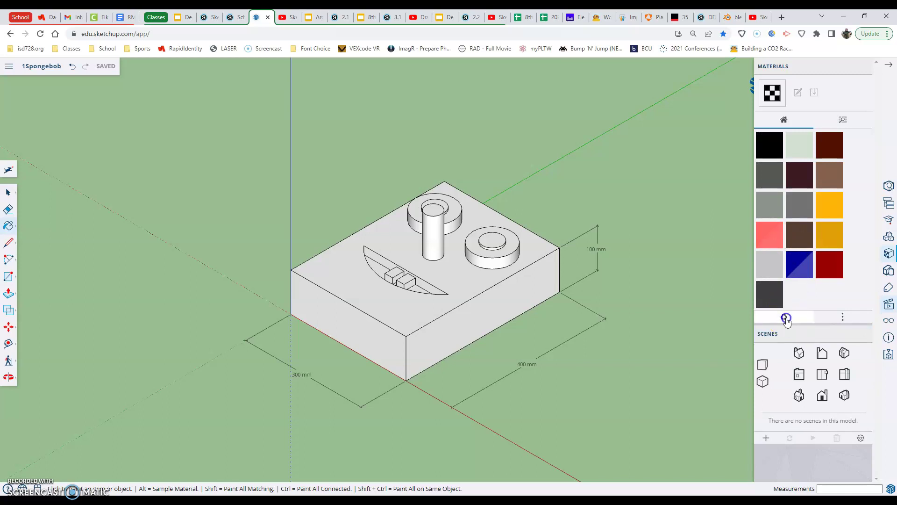
{"action": "left_click", "coordinate": [843, 123]}
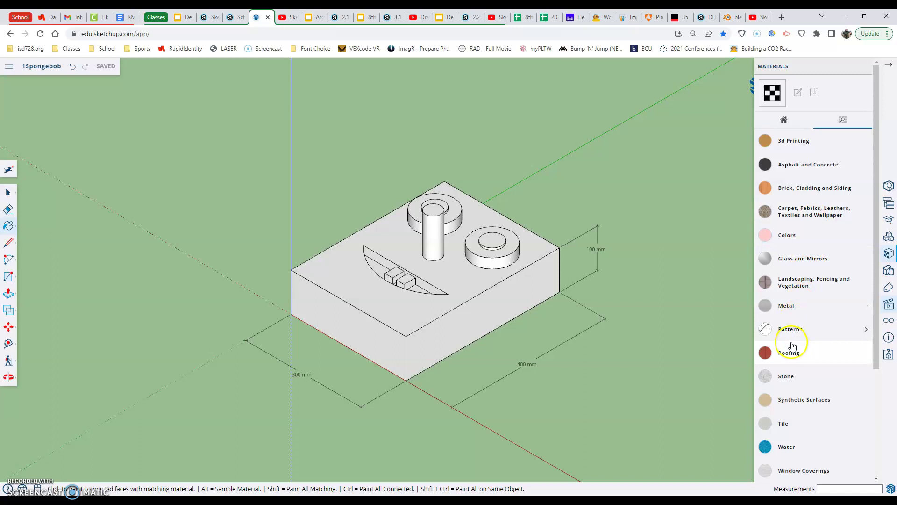
- Pick the bright yellow Color E05 from the Colors category and close the Materials panel
{"action": "left_click", "coordinate": [793, 238]}
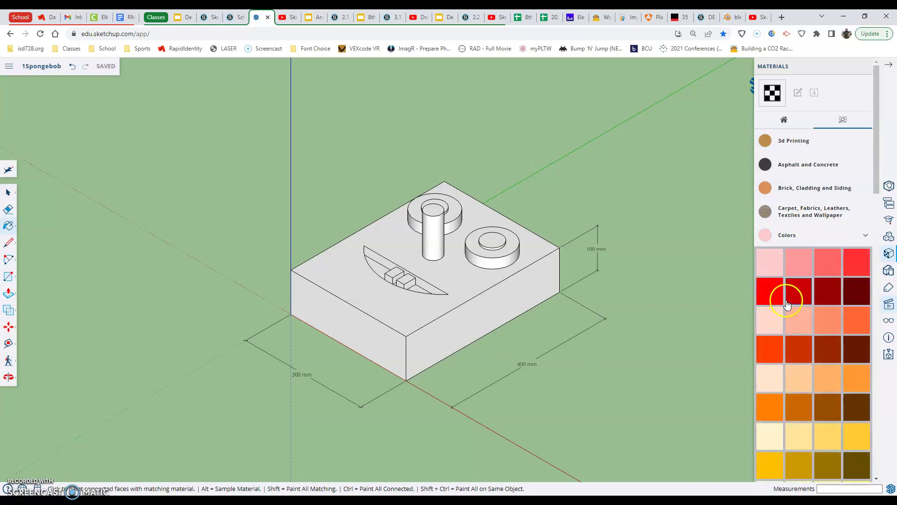
{"action": "scroll", "coordinate": [791, 301], "scroll_direction": "down", "scroll_amount": 1}
{"action": "scroll", "coordinate": [791, 301], "scroll_direction": "down", "scroll_amount": 5}
{"action": "left_click", "coordinate": [771, 339]}
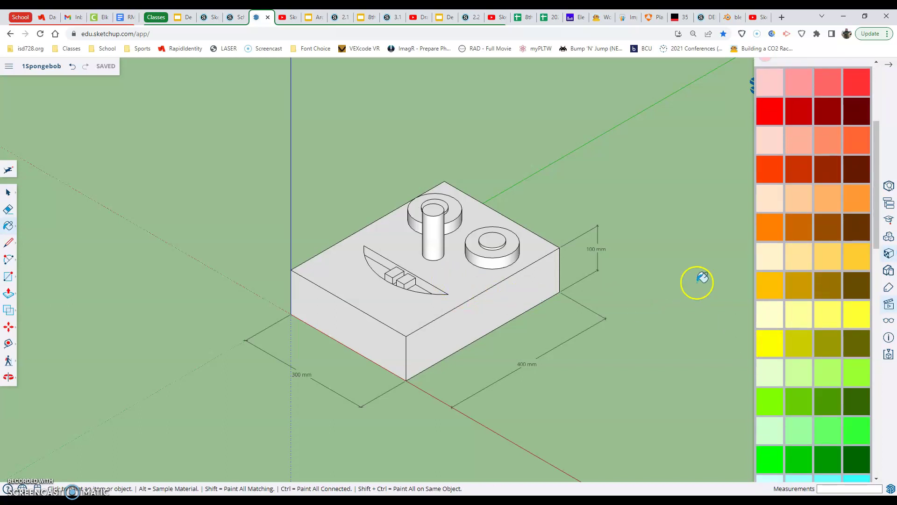
{"action": "scroll", "coordinate": [857, 100], "scroll_direction": "up", "scroll_amount": 7}
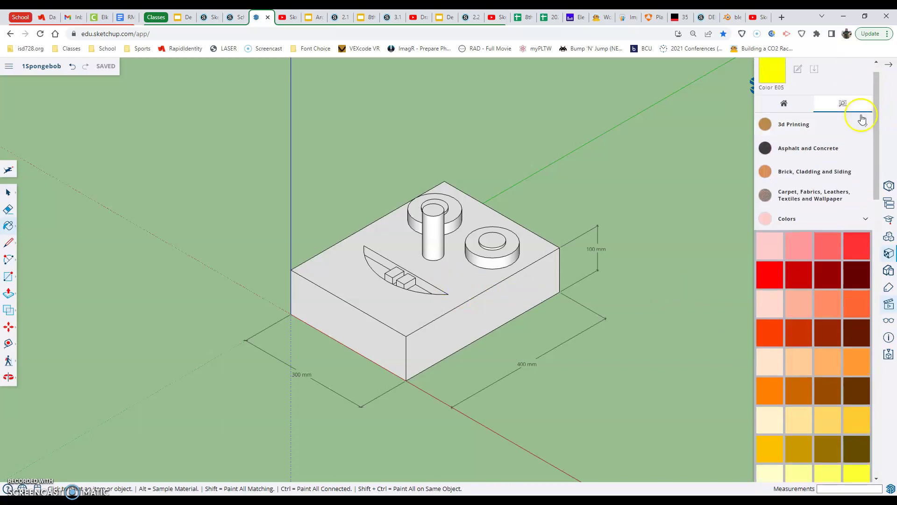
{"action": "left_click", "coordinate": [889, 66]}
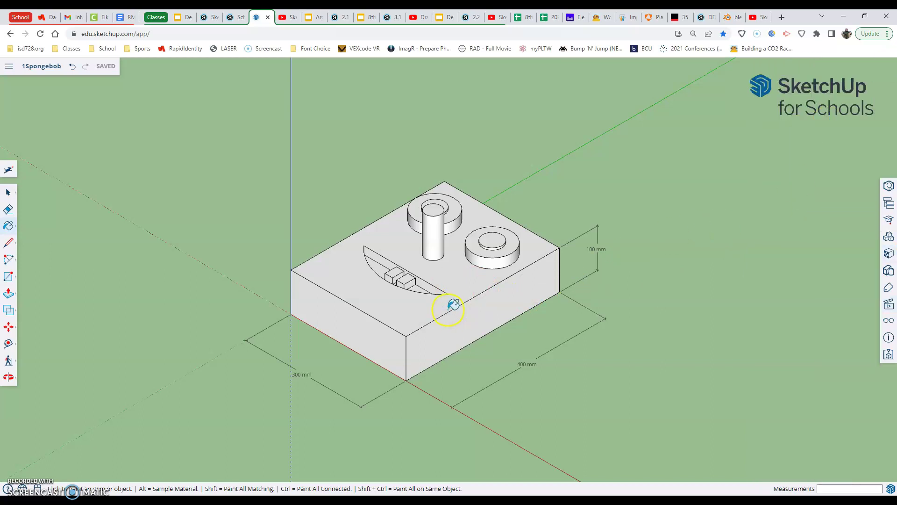
- Paint the block's top, front-right, front-left and grey left sides yellow
{"action": "left_click", "coordinate": [472, 274]}
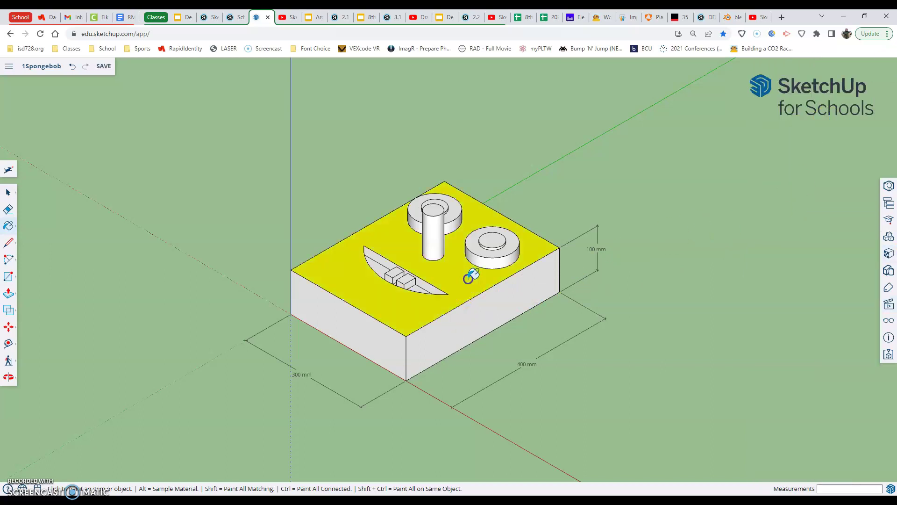
{"action": "left_click", "coordinate": [466, 312]}
{"action": "left_click", "coordinate": [383, 340]}
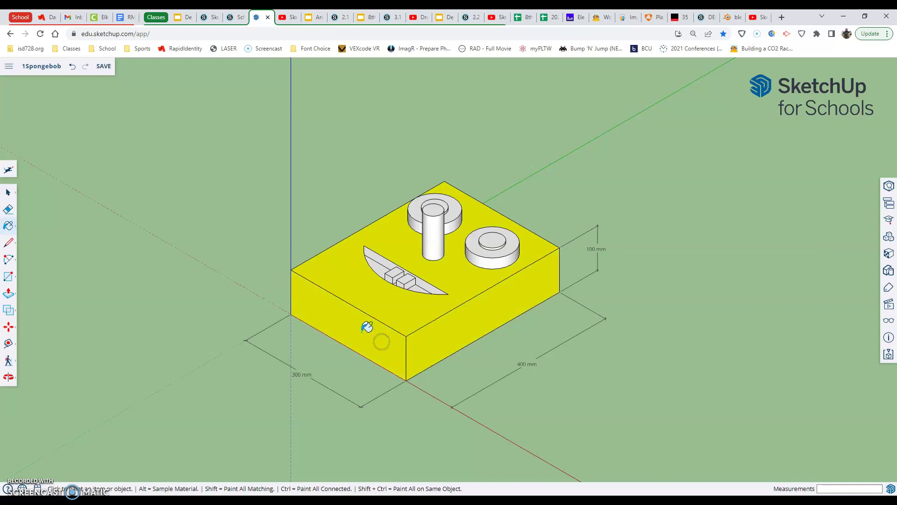
{"action": "mouse_move", "coordinate": [359, 314]}
{"action": "middle_mouse_down"}
{"action": "mouse_move", "coordinate": [371, 341]}
{"action": "mouse_move", "coordinate": [431, 398]}
{"action": "middle_mouse_up"}
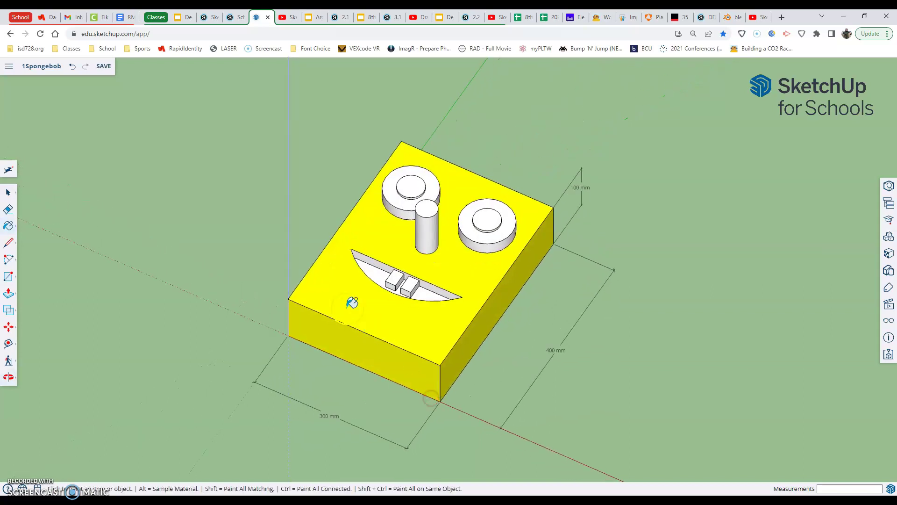
{"action": "mouse_move", "coordinate": [369, 323]}
{"action": "middle_mouse_down"}
{"action": "mouse_move", "coordinate": [595, 322]}
{"action": "mouse_move", "coordinate": [669, 254]}
{"action": "middle_mouse_up"}
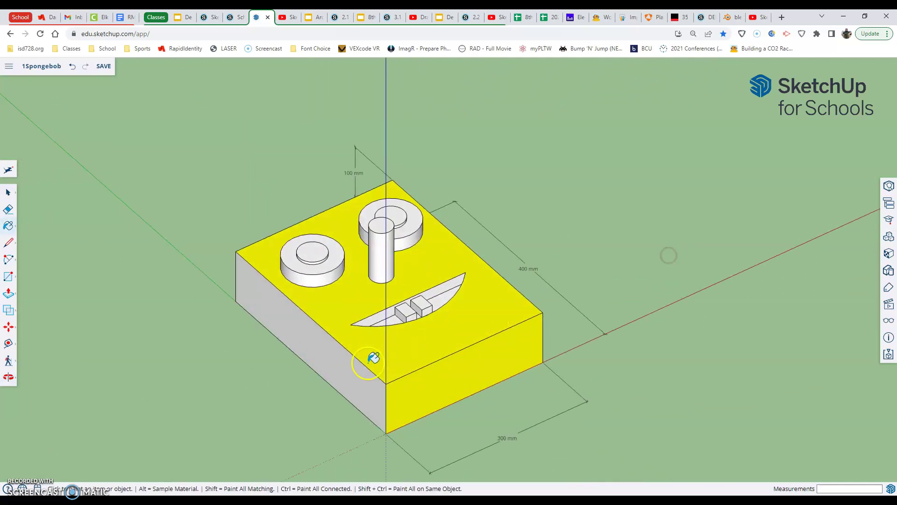
{"action": "left_click", "coordinate": [352, 373]}
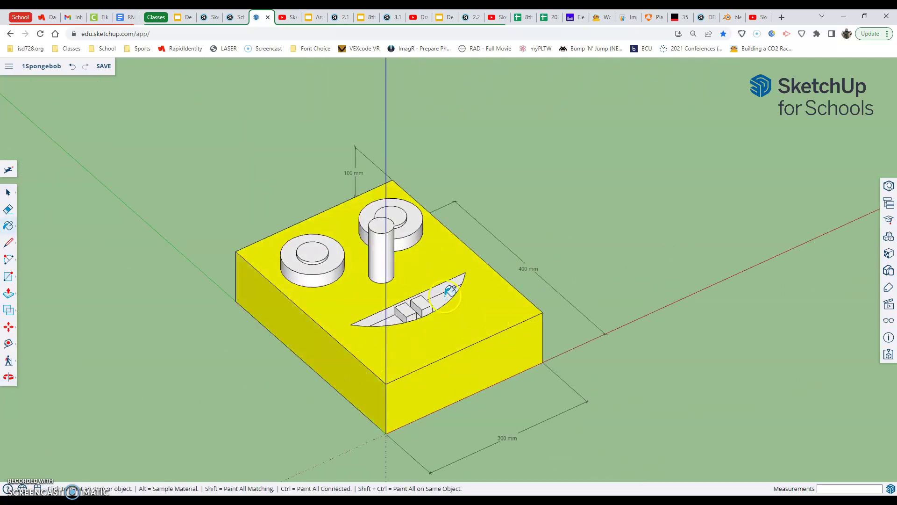
- Paint the block's remaining white front side and grey lower face yellow
{"action": "middle_click_drag", "start_coordinate": [476, 275], "coordinate": [401, 362]}
{"action": "mouse_move", "coordinate": [508, 281]}
{"action": "middle_mouse_down"}
{"action": "mouse_move", "coordinate": [354, 319]}
{"action": "mouse_move", "coordinate": [244, 296]}
{"action": "middle_mouse_up"}
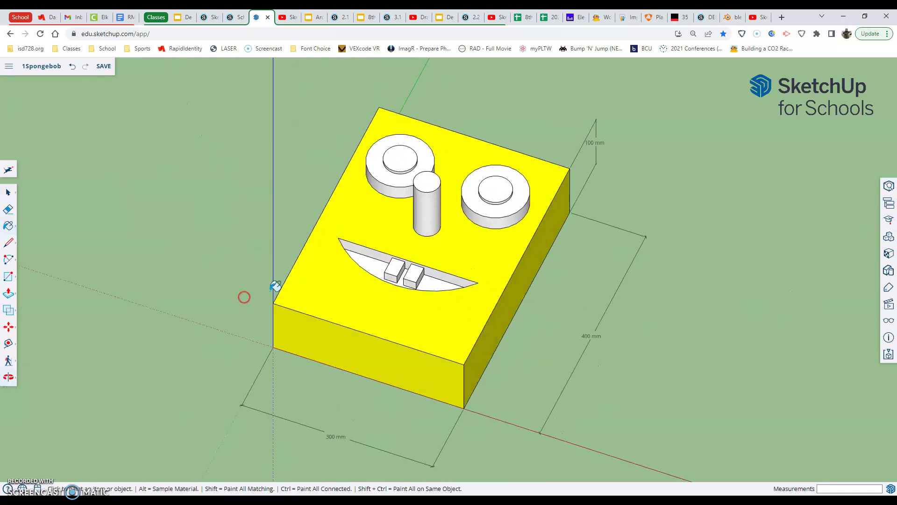
{"action": "mouse_move", "coordinate": [520, 276]}
{"action": "middle_mouse_down"}
{"action": "mouse_move", "coordinate": [374, 283]}
{"action": "mouse_move", "coordinate": [190, 246]}
{"action": "middle_mouse_up"}
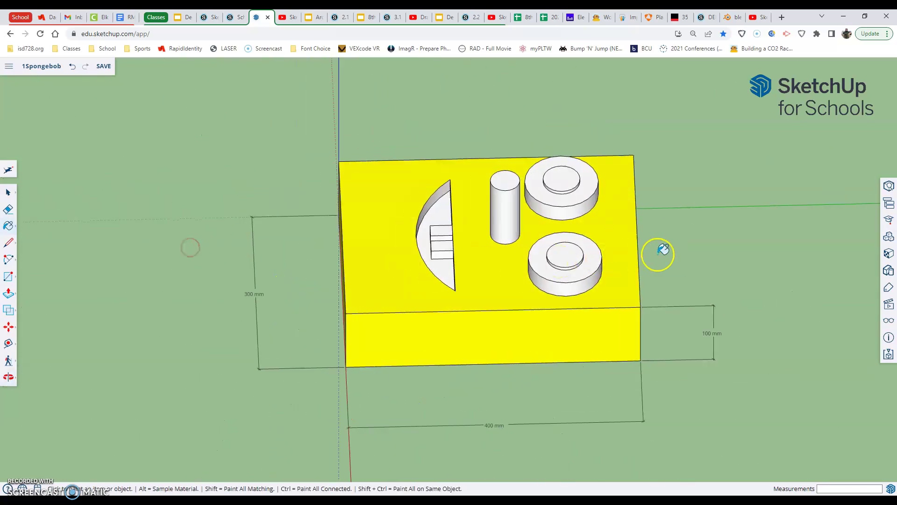
{"action": "mouse_move", "coordinate": [659, 252]}
{"action": "middle_mouse_down"}
{"action": "mouse_move", "coordinate": [621, 260]}
{"action": "mouse_move", "coordinate": [308, 223]}
{"action": "middle_mouse_up"}
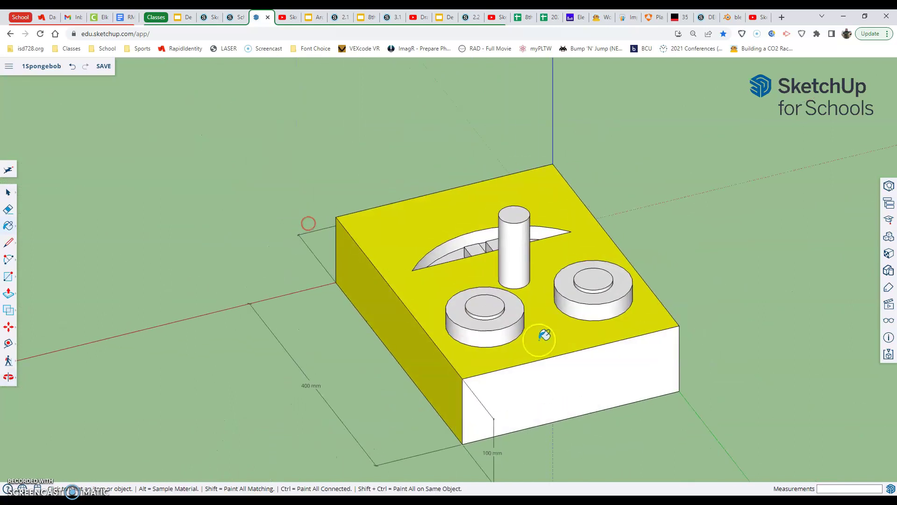
{"action": "left_click", "coordinate": [598, 361]}
{"action": "mouse_move", "coordinate": [636, 401]}
{"action": "middle_mouse_down"}
{"action": "mouse_move", "coordinate": [574, 202]}
{"action": "mouse_move", "coordinate": [562, 78]}
{"action": "middle_mouse_up"}
{"action": "left_click", "coordinate": [549, 304]}
- Paint the nose cylinder's side and top and both eye discs yellow
{"action": "middle_click_drag", "start_coordinate": [375, 320], "coordinate": [774, 458]}
{"action": "middle_click_drag", "start_coordinate": [424, 279], "coordinate": [614, 448]}
{"action": "left_click", "coordinate": [442, 239]}
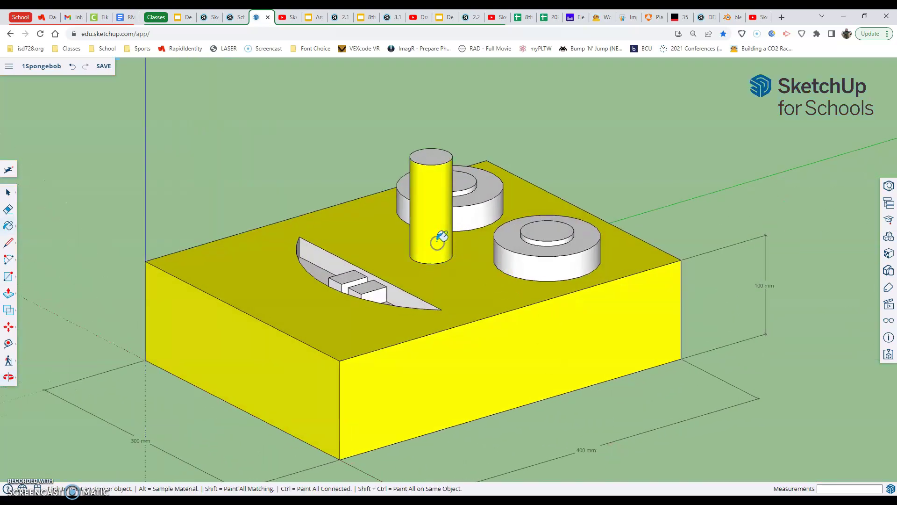
{"action": "left_click", "coordinate": [433, 155]}
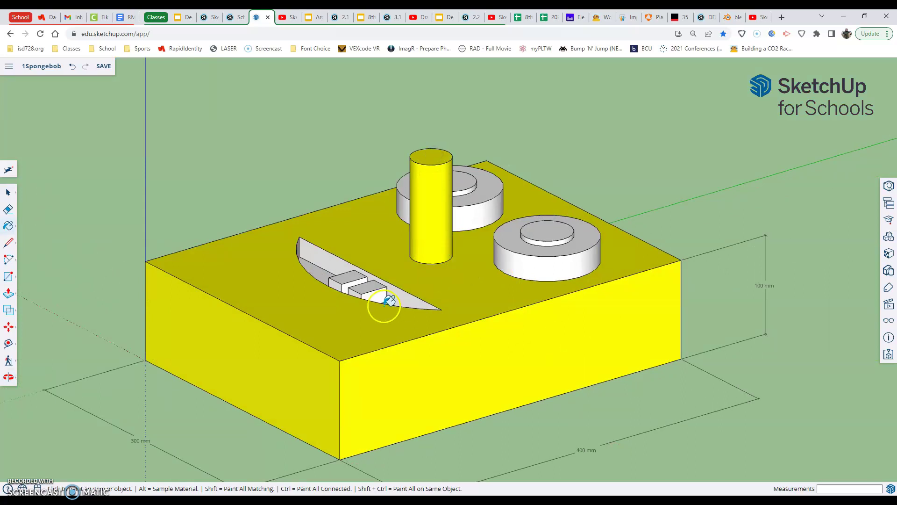
{"action": "middle_click_drag", "start_coordinate": [380, 300], "coordinate": [469, 462]}
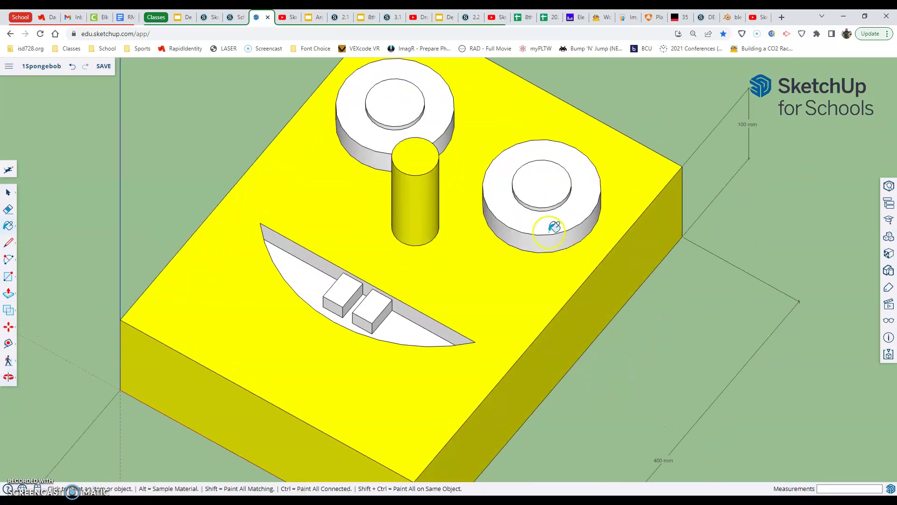
{"action": "left_click", "coordinate": [542, 217]}
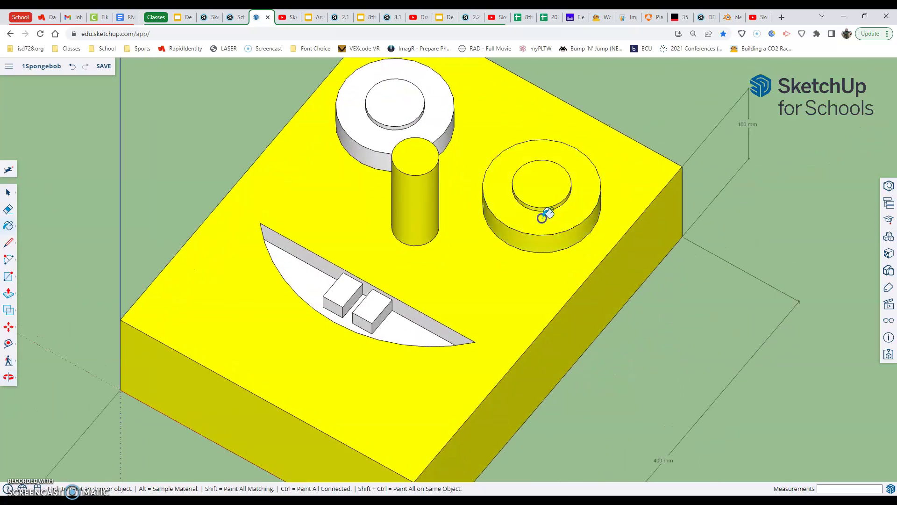
{"action": "left_click", "coordinate": [431, 117]}
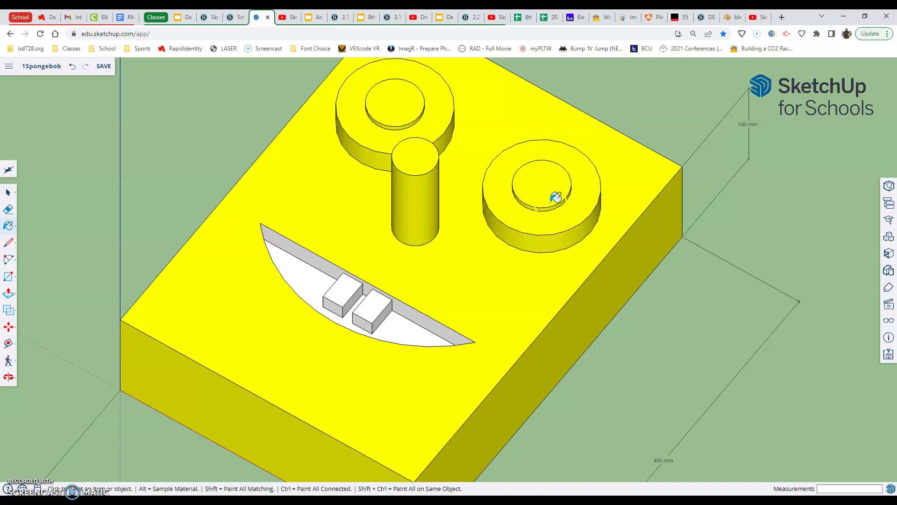
- Inside the right eye group, paint the inner circle black
{"action": "left_click", "coordinate": [8, 194]}
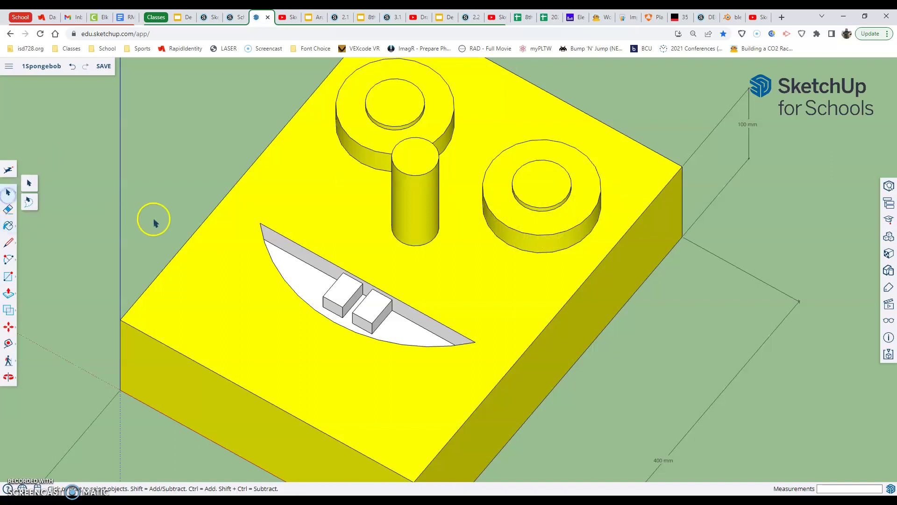
{"action": "double_click", "coordinate": [545, 237]}
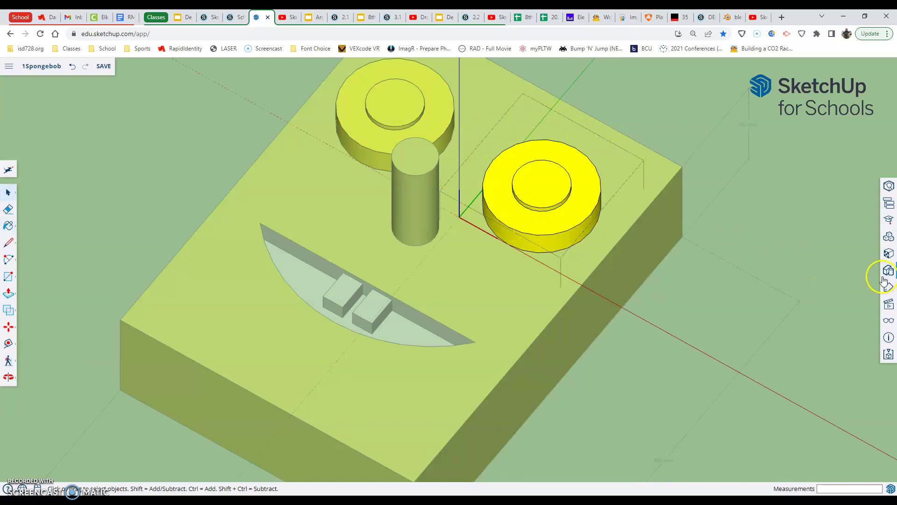
{"action": "left_click", "coordinate": [6, 229]}
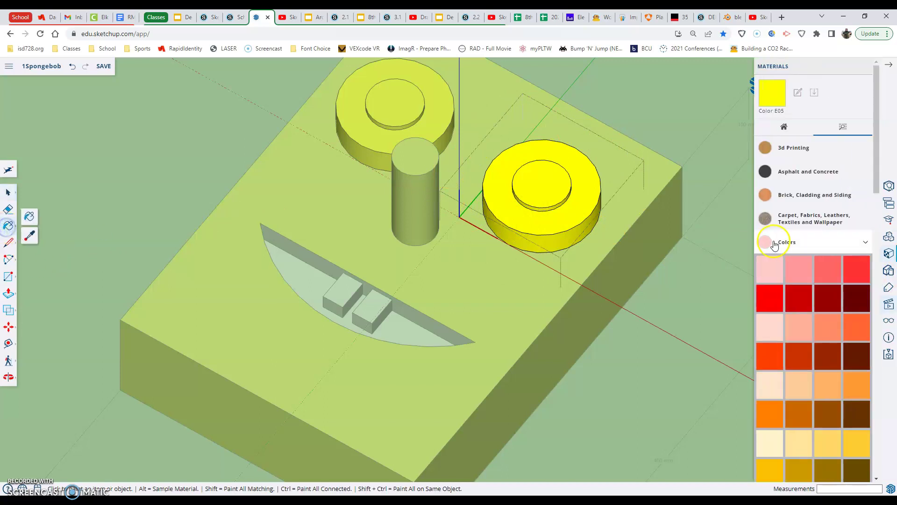
{"action": "scroll", "coordinate": [813, 327], "scroll_direction": "down", "scroll_amount": 15}
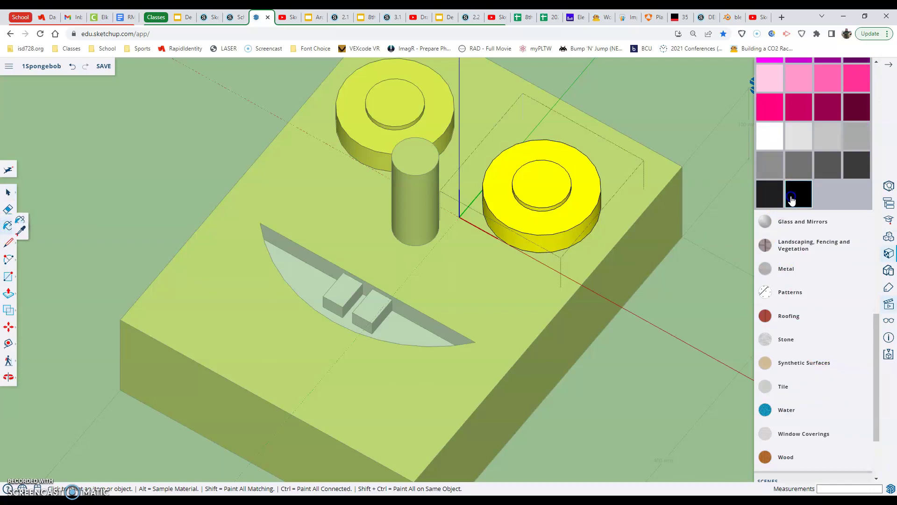
{"action": "left_click", "coordinate": [791, 200]}
{"action": "left_click", "coordinate": [548, 181]}
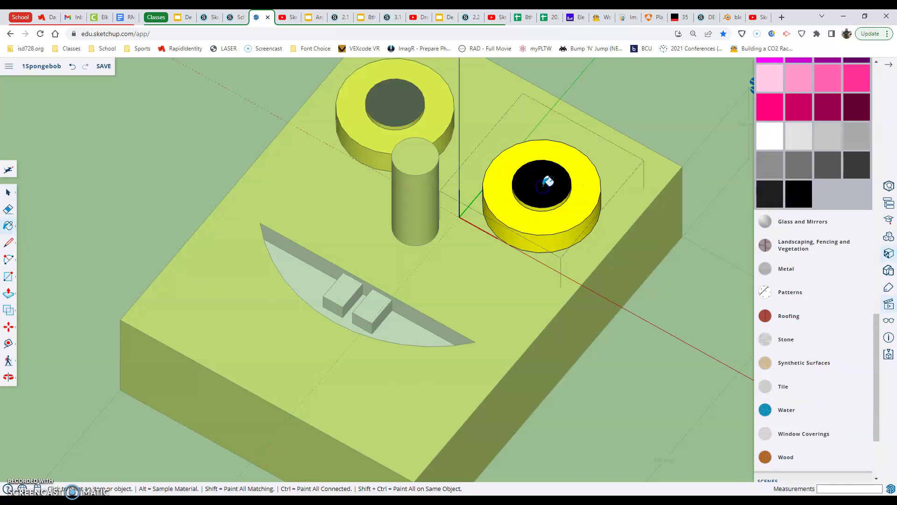
- Paint the remaining pupil faces black, including the pupil's side
{"action": "left_click", "coordinate": [384, 136]}
{"action": "scroll", "coordinate": [556, 205], "scroll_direction": "up", "scroll_amount": 5}
{"action": "left_click", "coordinate": [556, 200]}
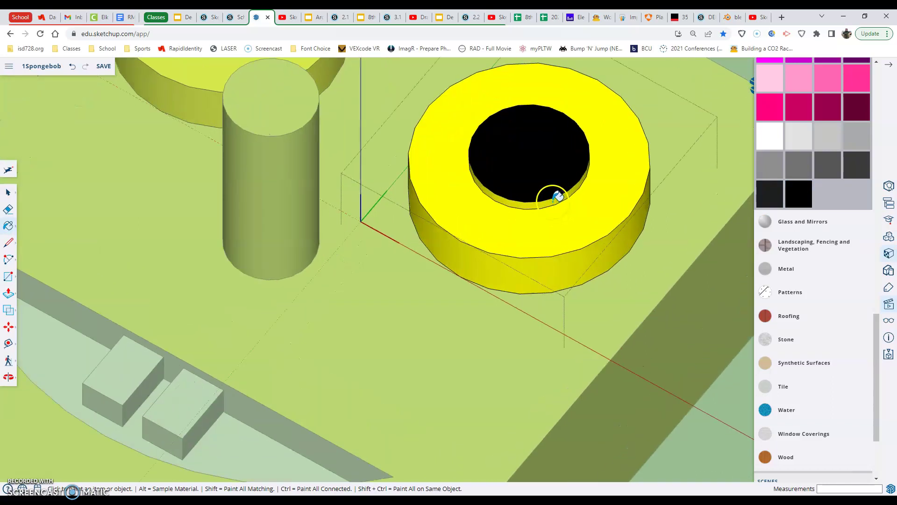
{"action": "scroll", "coordinate": [558, 196], "scroll_direction": "down", "scroll_amount": 5}
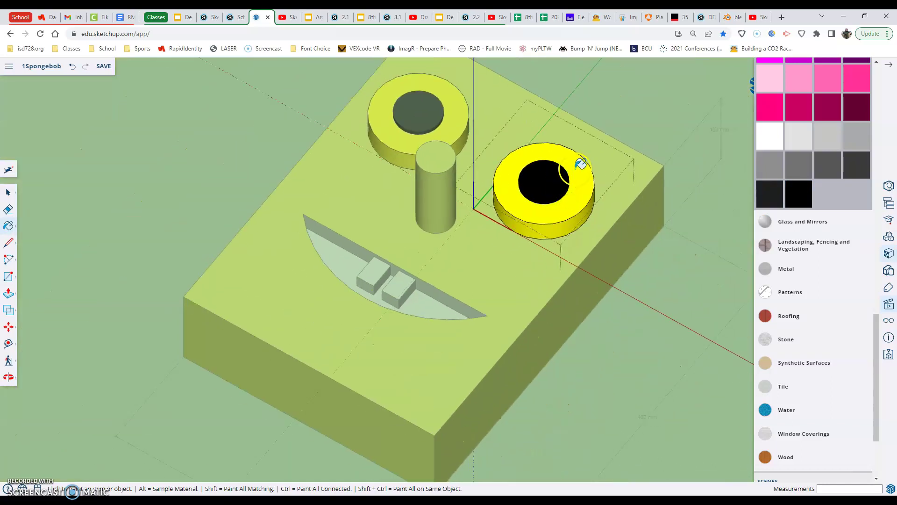
{"action": "scroll", "coordinate": [621, 152], "scroll_direction": "up", "scroll_amount": 3}
{"action": "scroll", "coordinate": [619, 157], "scroll_direction": "down", "scroll_amount": 4}
{"action": "left_click", "coordinate": [595, 127]}
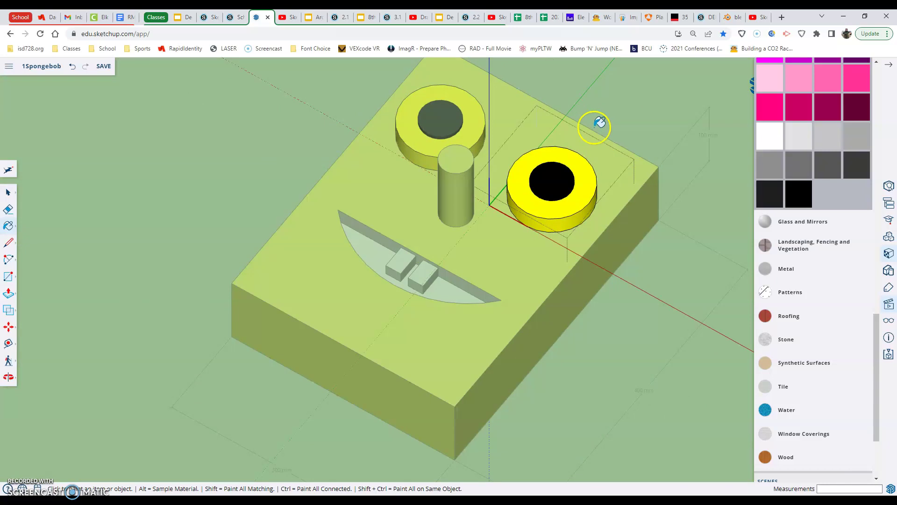
{"action": "scroll", "coordinate": [592, 112], "scroll_direction": "up", "scroll_amount": 4}
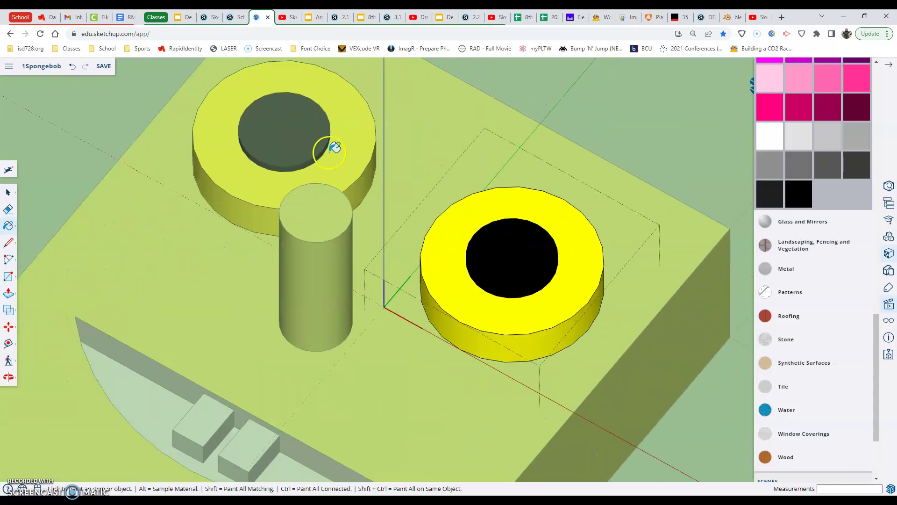
{"action": "left_click", "coordinate": [8, 193]}
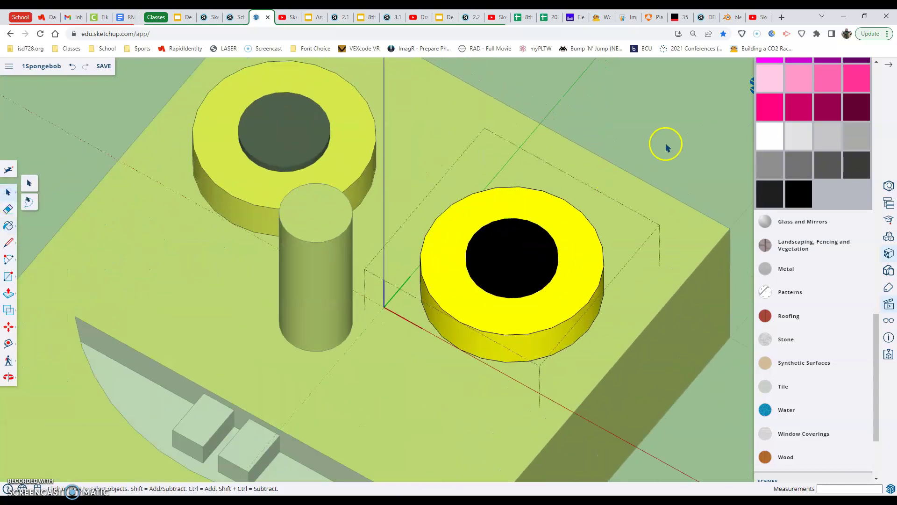
{"action": "scroll", "coordinate": [668, 143], "scroll_direction": "down", "scroll_amount": 6}
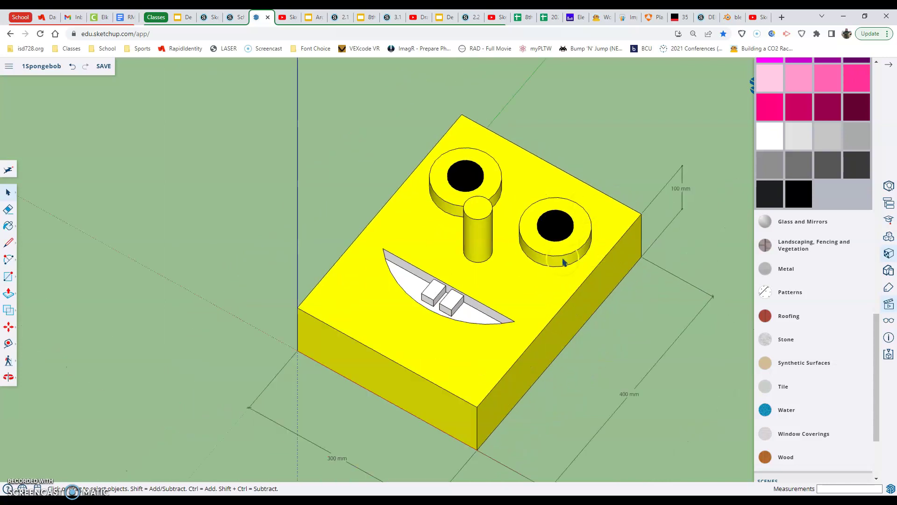
- Inside the right eye group, paint the outer ring and rim sides white
{"action": "scroll", "coordinate": [577, 235], "scroll_direction": "up", "scroll_amount": 3}
{"action": "left_click", "coordinate": [578, 232]}
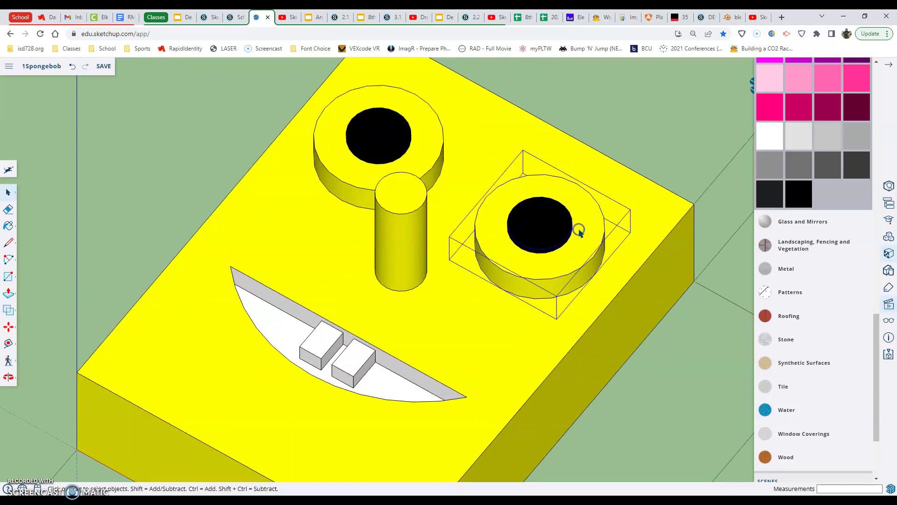
{"action": "double_click", "coordinate": [579, 232]}
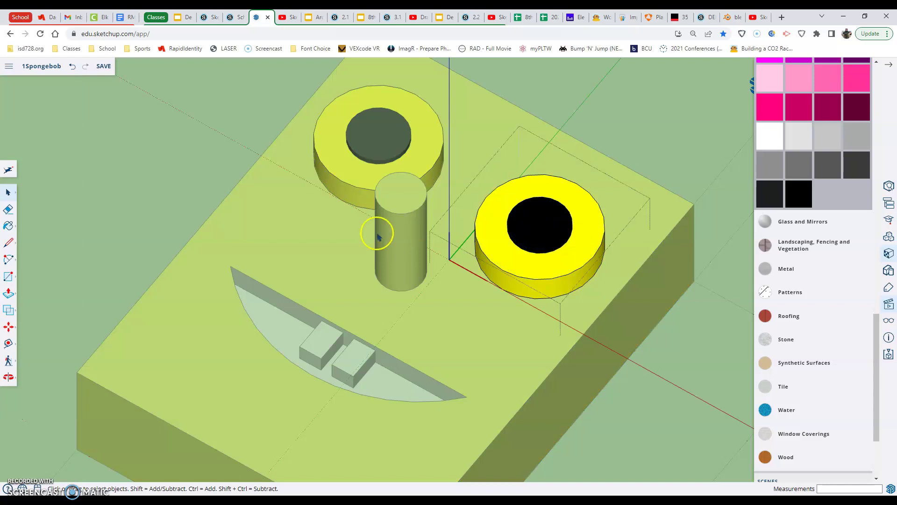
{"action": "left_click", "coordinate": [10, 227]}
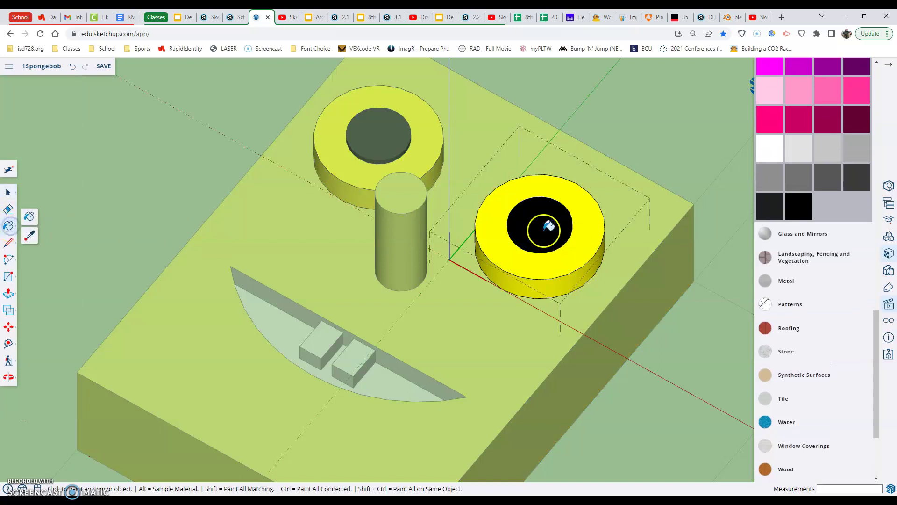
{"action": "left_click", "coordinate": [775, 149]}
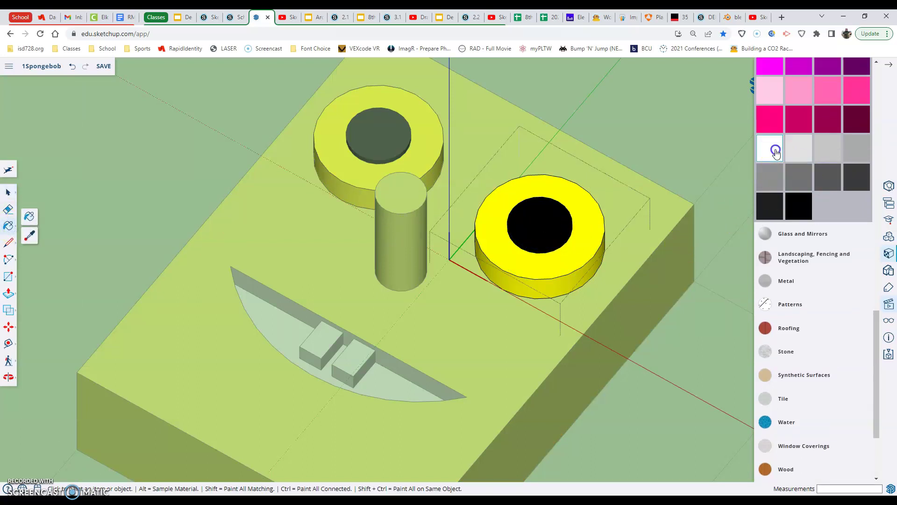
{"action": "left_click", "coordinate": [570, 246]}
{"action": "left_click", "coordinate": [571, 275]}
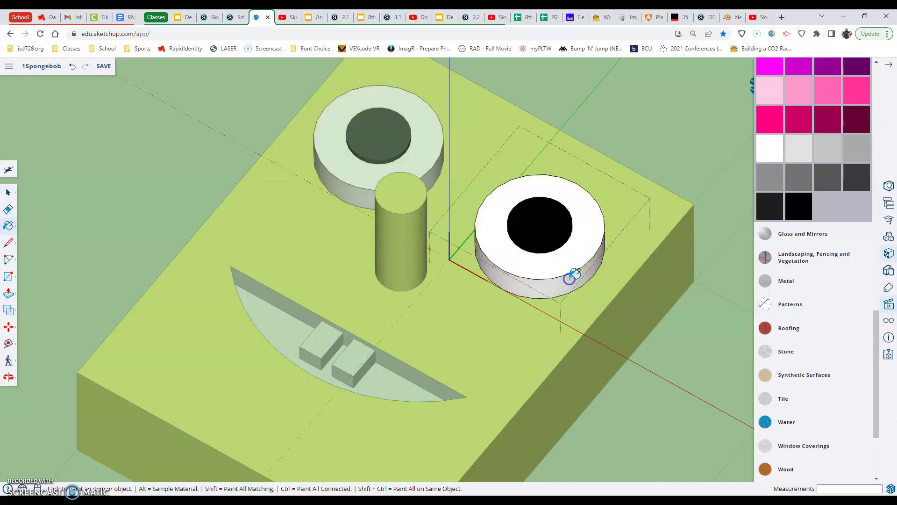
{"action": "scroll", "coordinate": [563, 257], "scroll_direction": "down", "scroll_amount": 3}
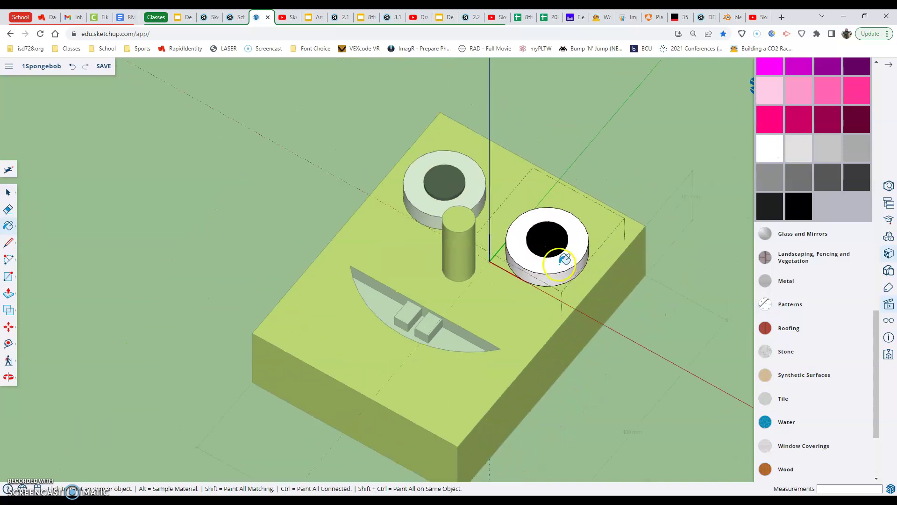
- Orbit around the face block to view it more from above
{"action": "left_click", "coordinate": [8, 192]}
{"action": "scroll", "coordinate": [224, 214], "scroll_direction": "down", "scroll_amount": 2}
{"action": "scroll", "coordinate": [260, 229], "scroll_direction": "down", "scroll_amount": 2}
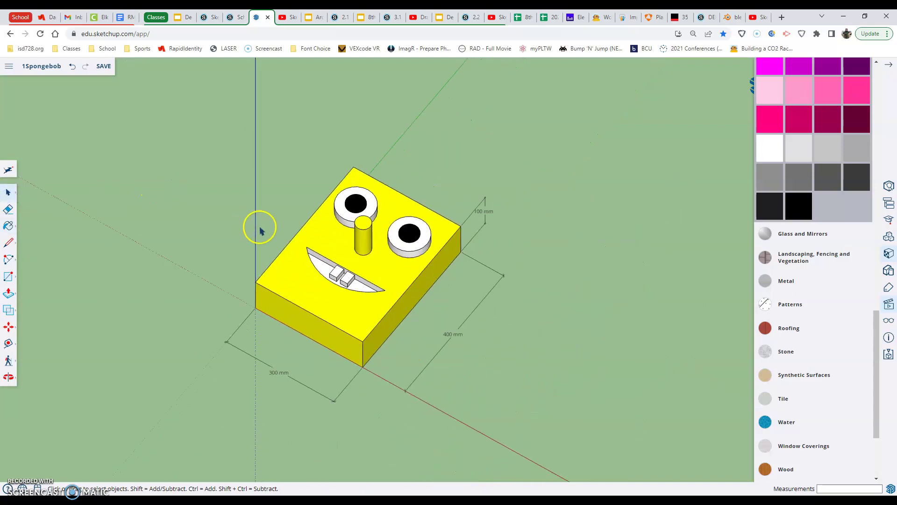
{"action": "mouse_move", "coordinate": [447, 212]}
{"action": "middle_mouse_down"}
{"action": "mouse_move", "coordinate": [444, 200]}
{"action": "mouse_move", "coordinate": [344, 184]}
{"action": "mouse_move", "coordinate": [302, 240]}
{"action": "mouse_move", "coordinate": [380, 321]}
{"action": "mouse_move", "coordinate": [505, 287]}
{"action": "mouse_move", "coordinate": [566, 301]}
{"action": "mouse_move", "coordinate": [576, 325]}
{"action": "middle_mouse_up"}
{"action": "mouse_move", "coordinate": [284, 263]}
{"action": "middle_mouse_down"}
{"action": "mouse_move", "coordinate": [290, 315]}
{"action": "mouse_move", "coordinate": [316, 384]}
{"action": "mouse_move", "coordinate": [367, 358]}
{"action": "middle_mouse_up"}
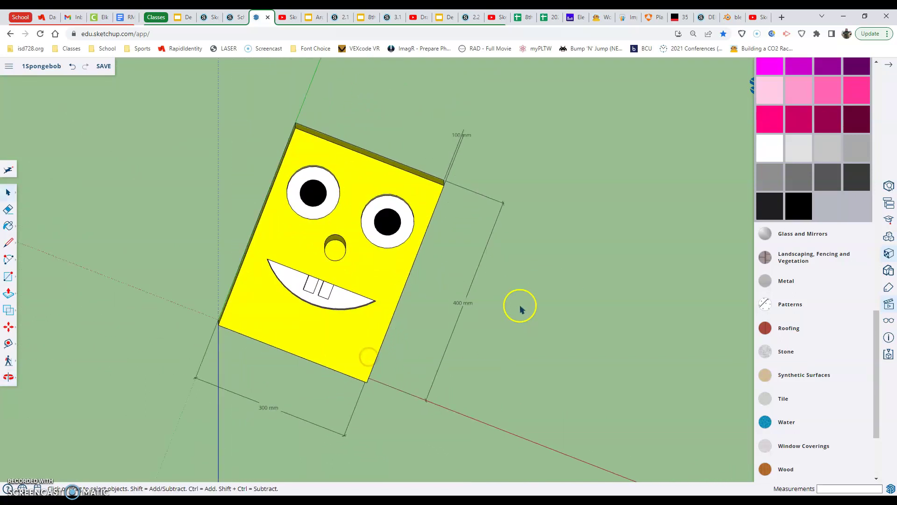
- Switch to the standard Top view to look straight down on the face
{"action": "mouse_move", "coordinate": [521, 307]}
{"action": "middle_mouse_down"}
{"action": "mouse_move", "coordinate": [523, 245]}
{"action": "mouse_move", "coordinate": [442, 169]}
{"action": "middle_mouse_up"}
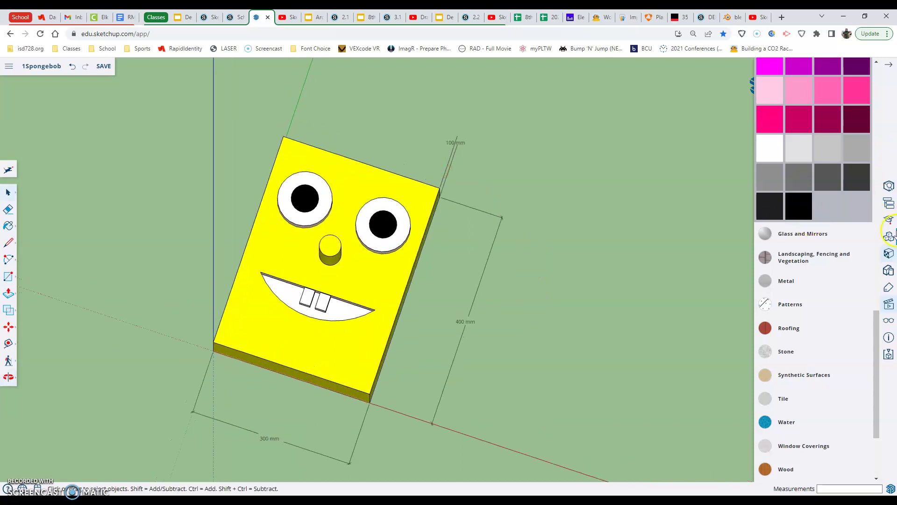
{"action": "left_click", "coordinate": [889, 304]}
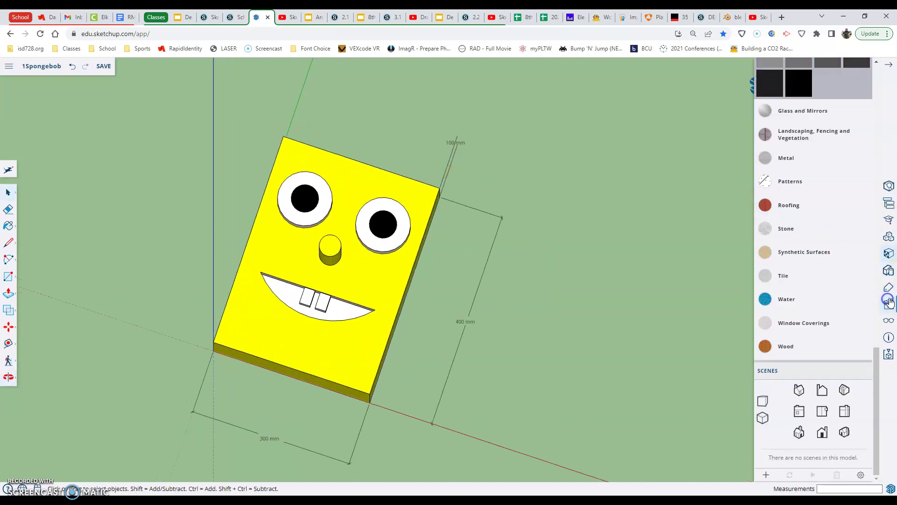
{"action": "left_click", "coordinate": [822, 410]}
{"action": "scroll", "coordinate": [505, 271], "scroll_direction": "up", "scroll_amount": 5}
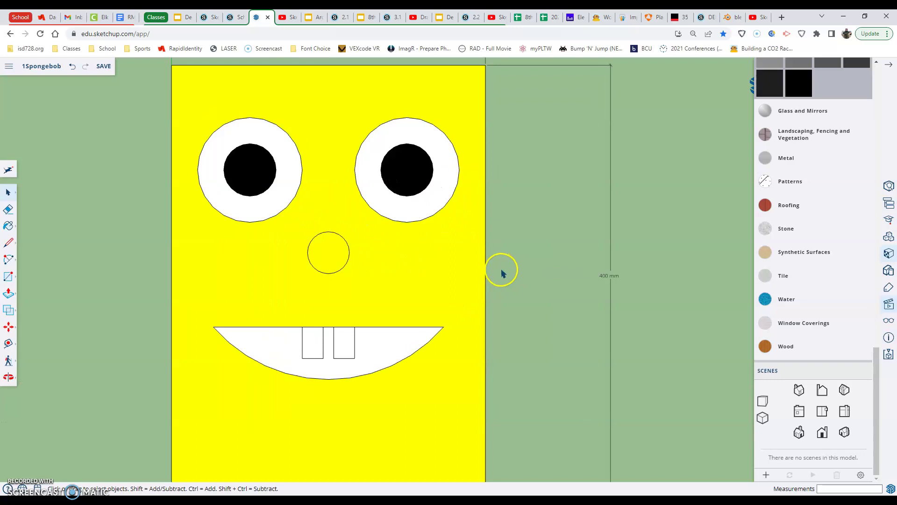
{"action": "scroll", "coordinate": [505, 271], "scroll_direction": "down", "scroll_amount": 2}
{"action": "scroll", "coordinate": [504, 273], "scroll_direction": "down", "scroll_amount": 2}
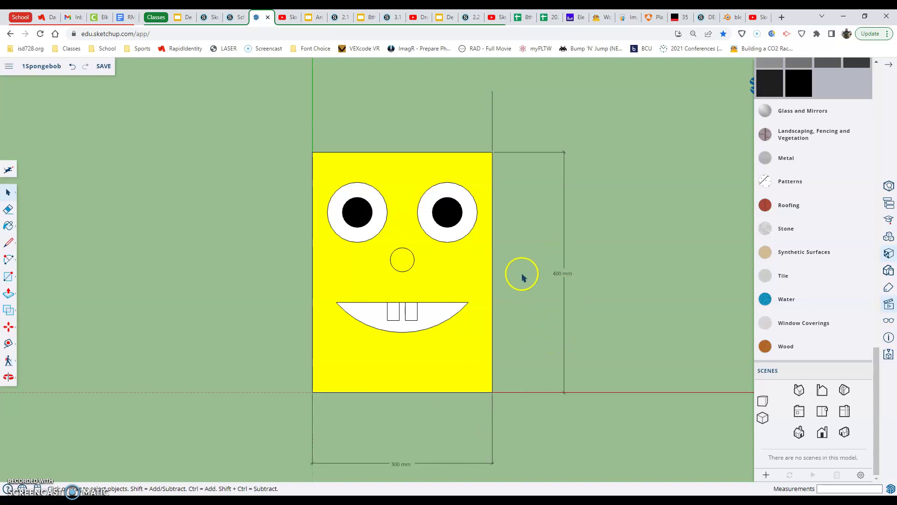
- Add 75 mm and 100 mm dimensions from the block's top-left corner to the left pupil centre
{"action": "left_click", "coordinate": [9, 343]}
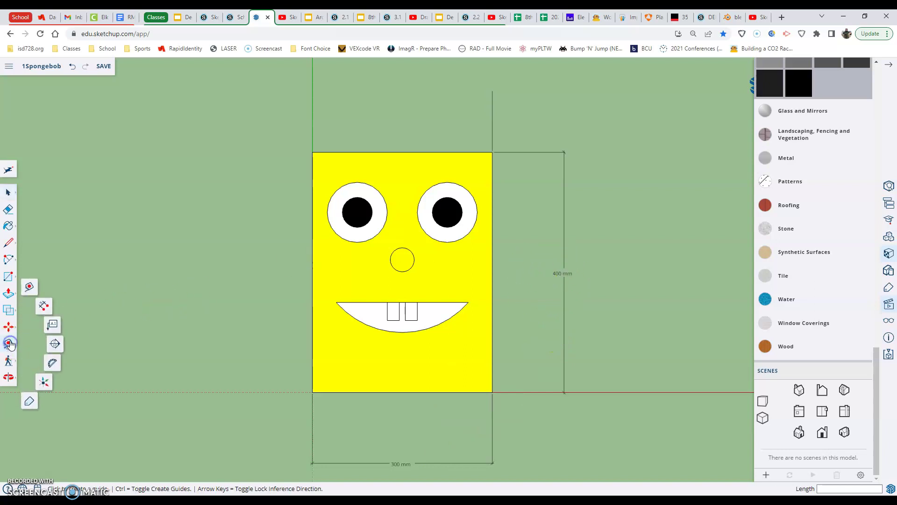
{"action": "left_click", "coordinate": [30, 286]}
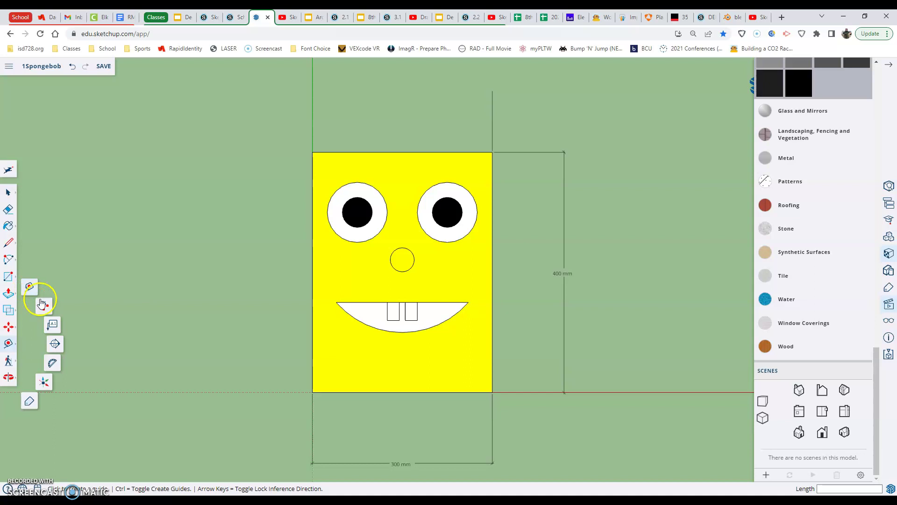
{"action": "left_click", "coordinate": [43, 305]}
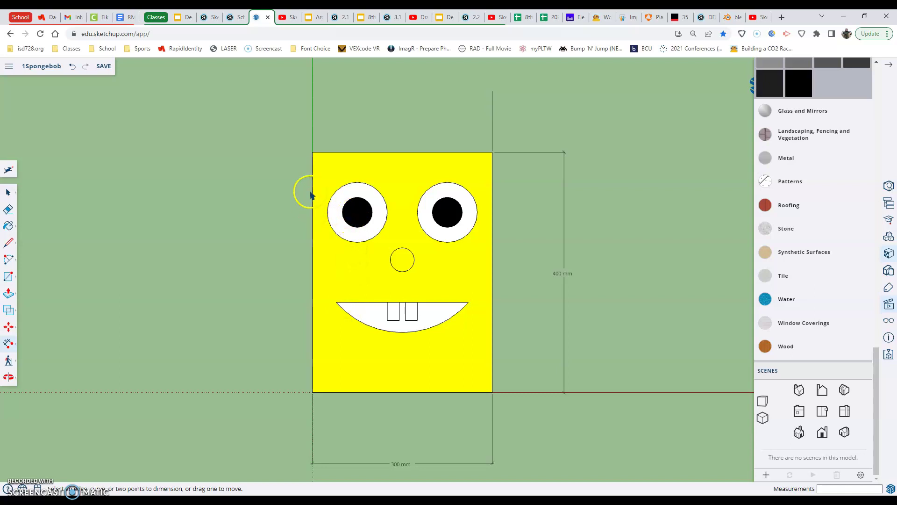
{"action": "left_click", "coordinate": [312, 152]}
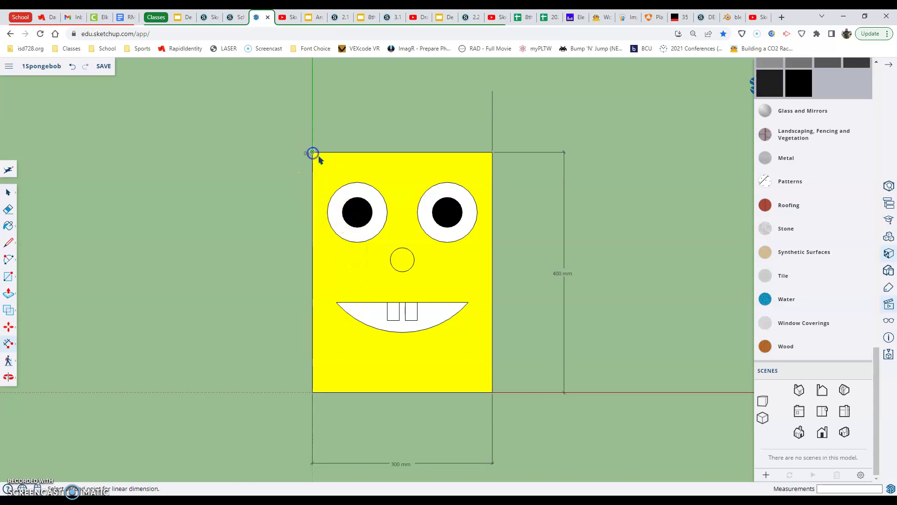
{"action": "left_click", "coordinate": [357, 213]}
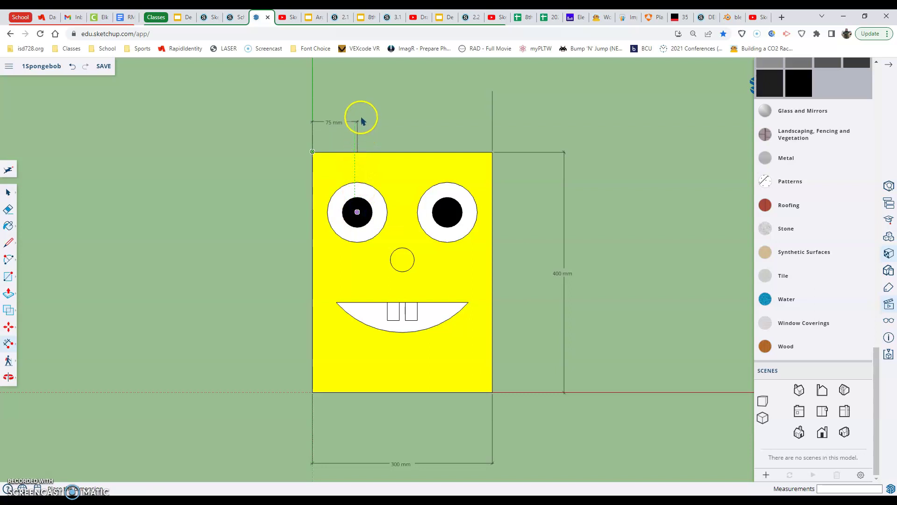
{"action": "left_click", "coordinate": [357, 95]}
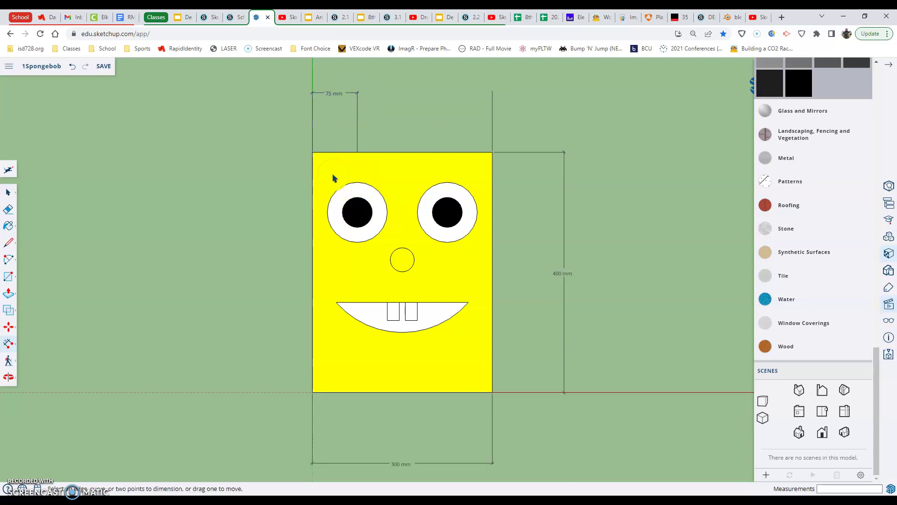
{"action": "left_click", "coordinate": [312, 151]}
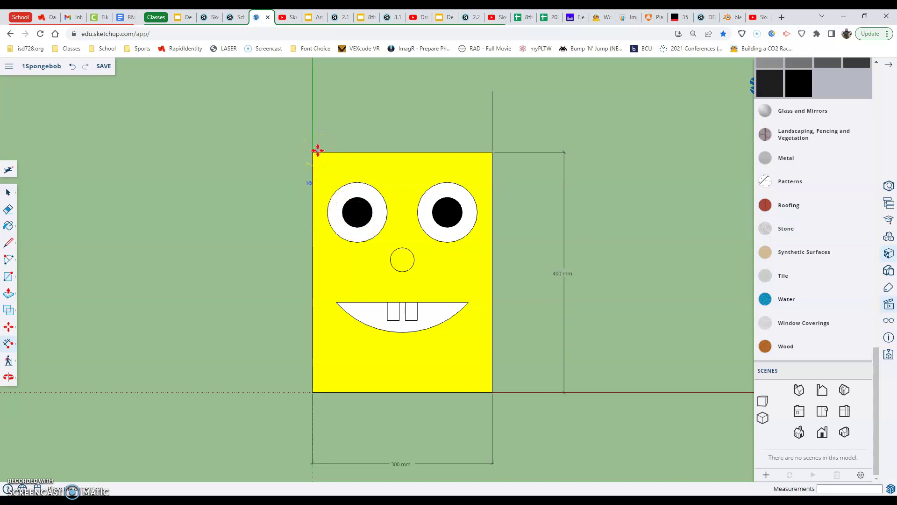
{"action": "left_click", "coordinate": [318, 150]}
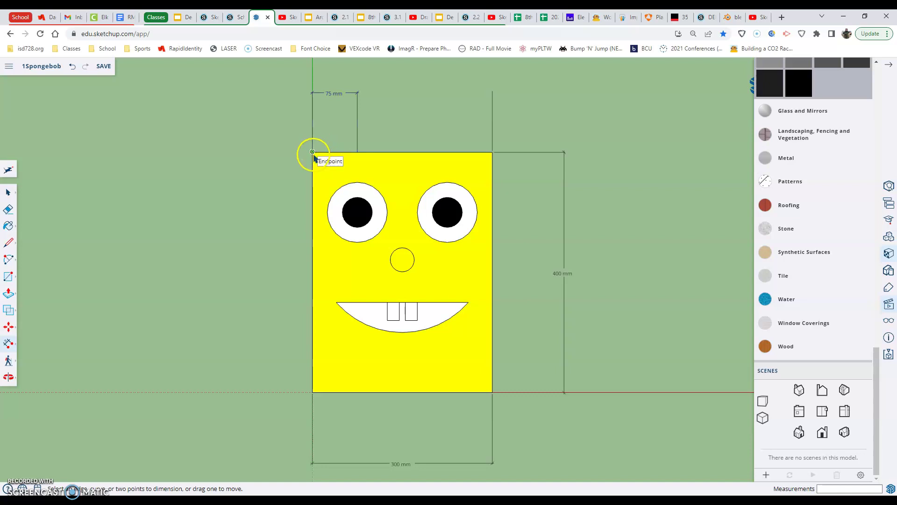
{"action": "left_click", "coordinate": [313, 152]}
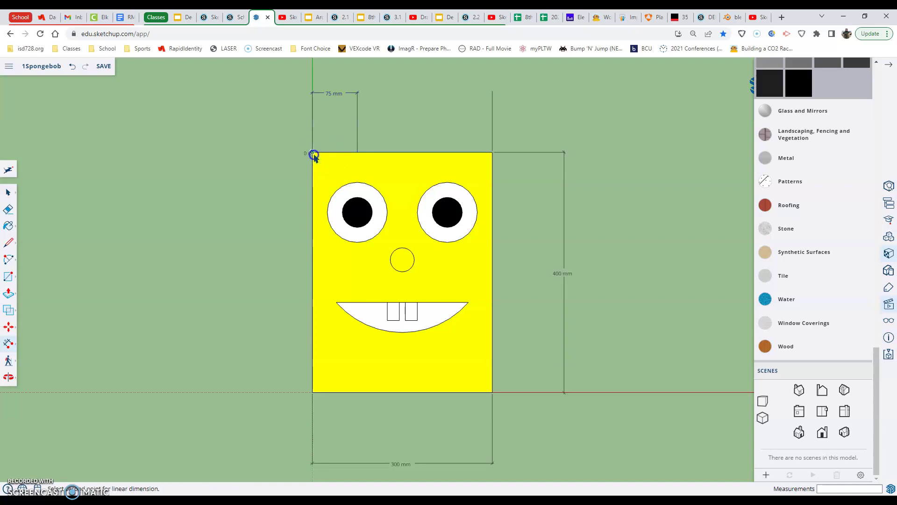
{"action": "left_click", "coordinate": [357, 211]}
{"action": "left_click", "coordinate": [285, 214]}
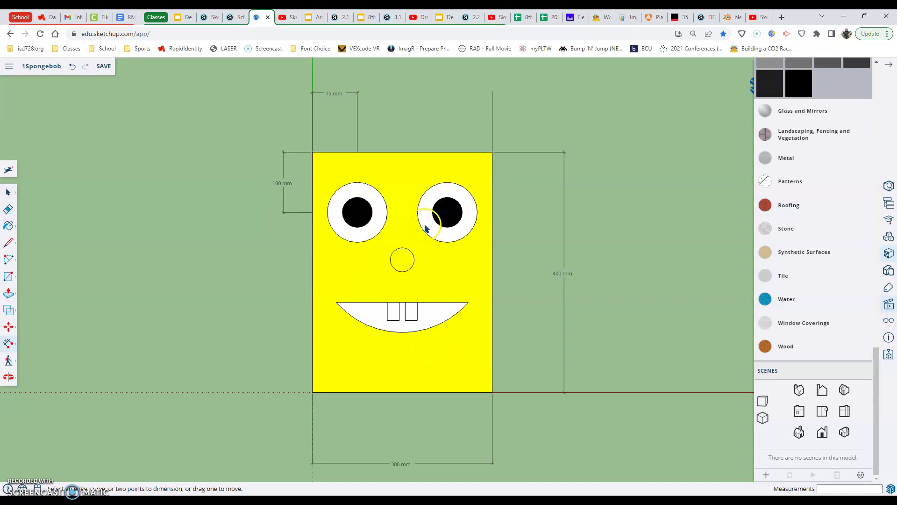
- Dimension 150 mm from the top-right corner to the top-edge midpoint and 179 mm to the nose centre
{"action": "left_click", "coordinate": [492, 152]}
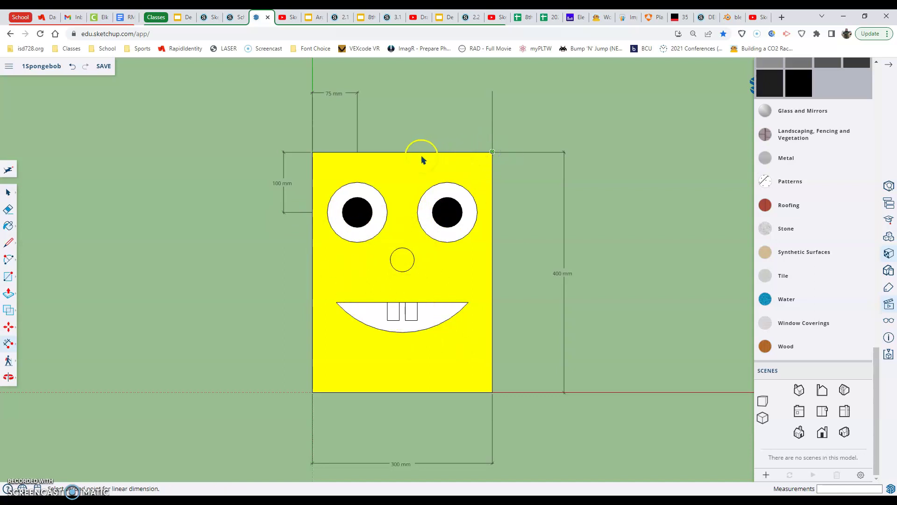
{"action": "left_click", "coordinate": [403, 152]}
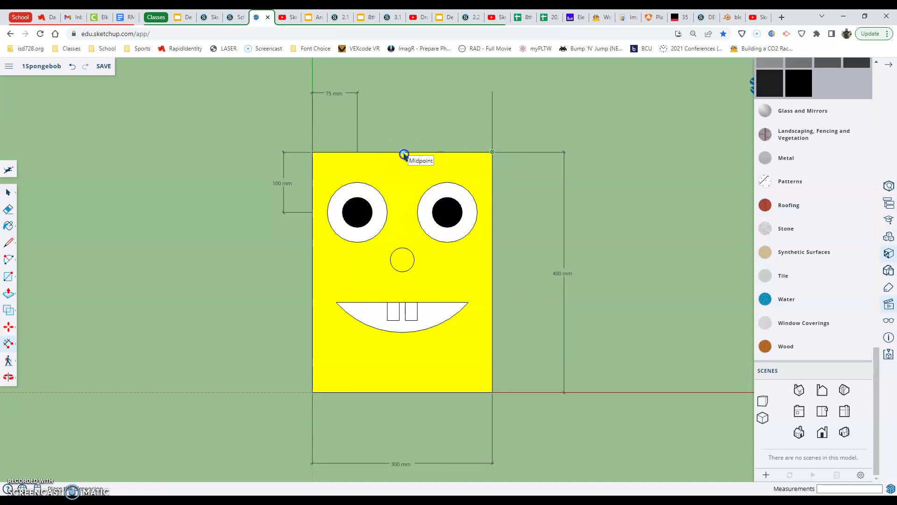
{"action": "left_click", "coordinate": [398, 128]}
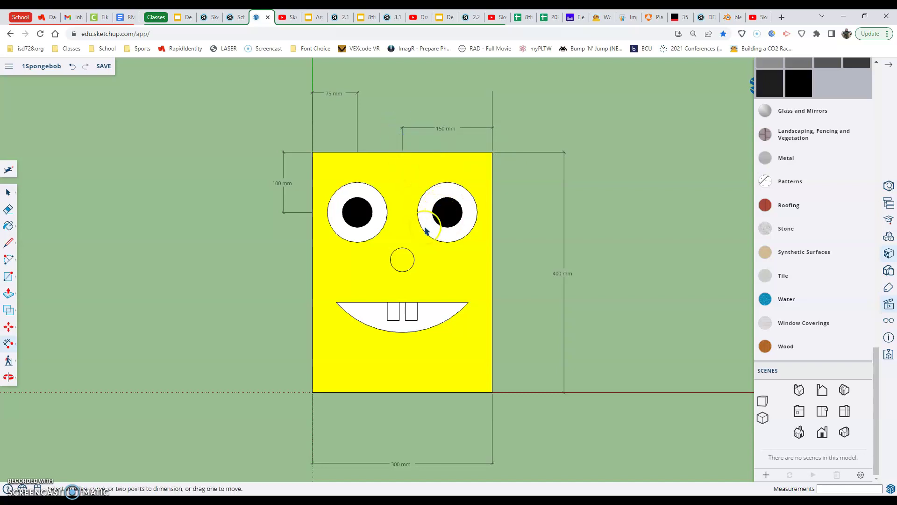
{"action": "left_click", "coordinate": [492, 152]}
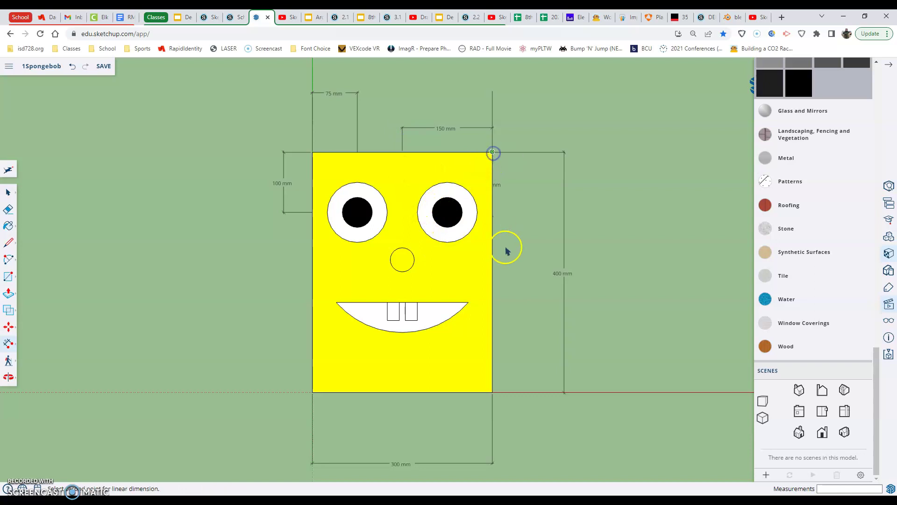
{"action": "left_click", "coordinate": [403, 260]}
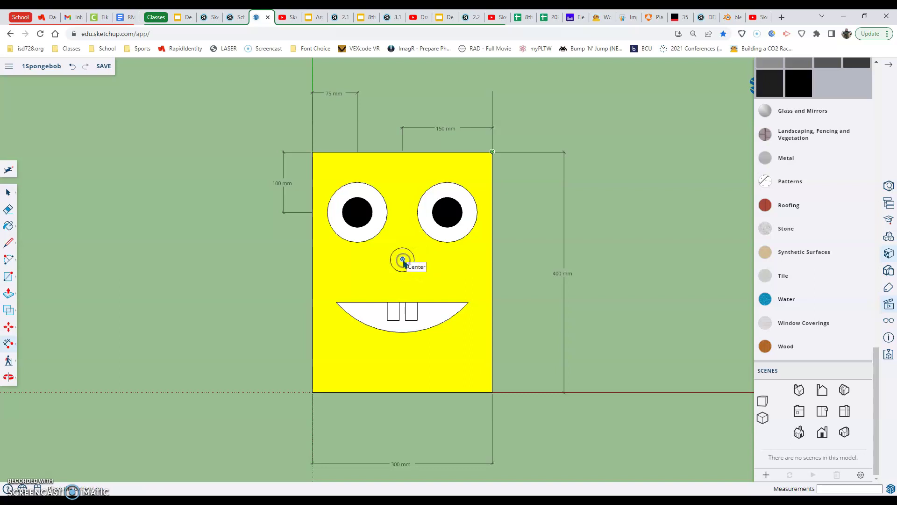
{"action": "left_click", "coordinate": [528, 246]}
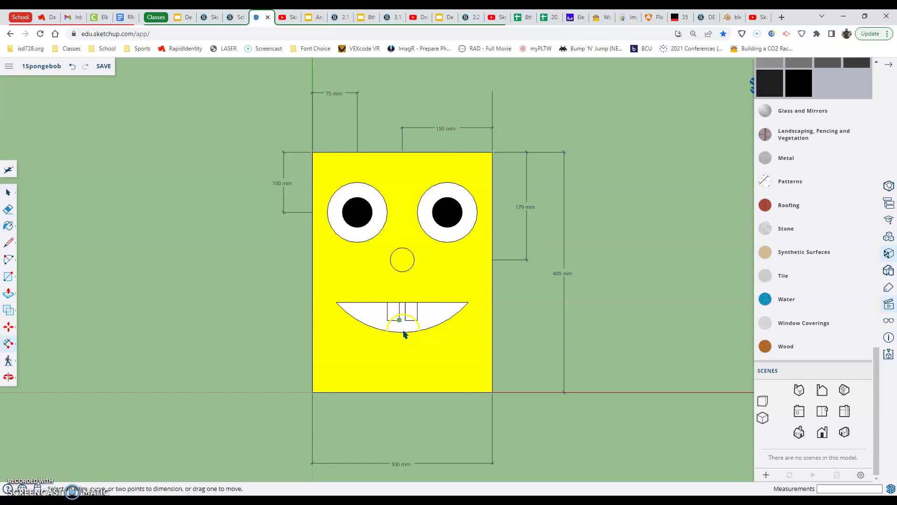
{"action": "left_click_drag", "start_coordinate": [398, 325], "coordinate": [383, 349]}
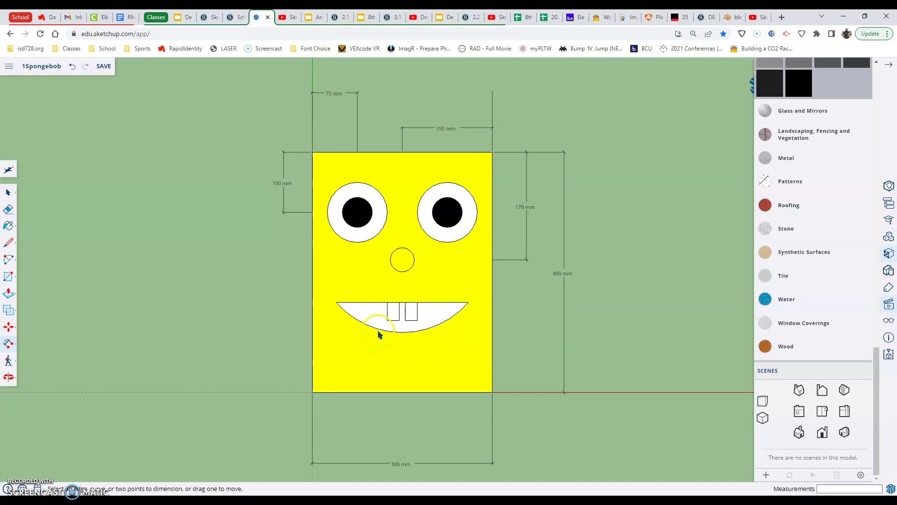